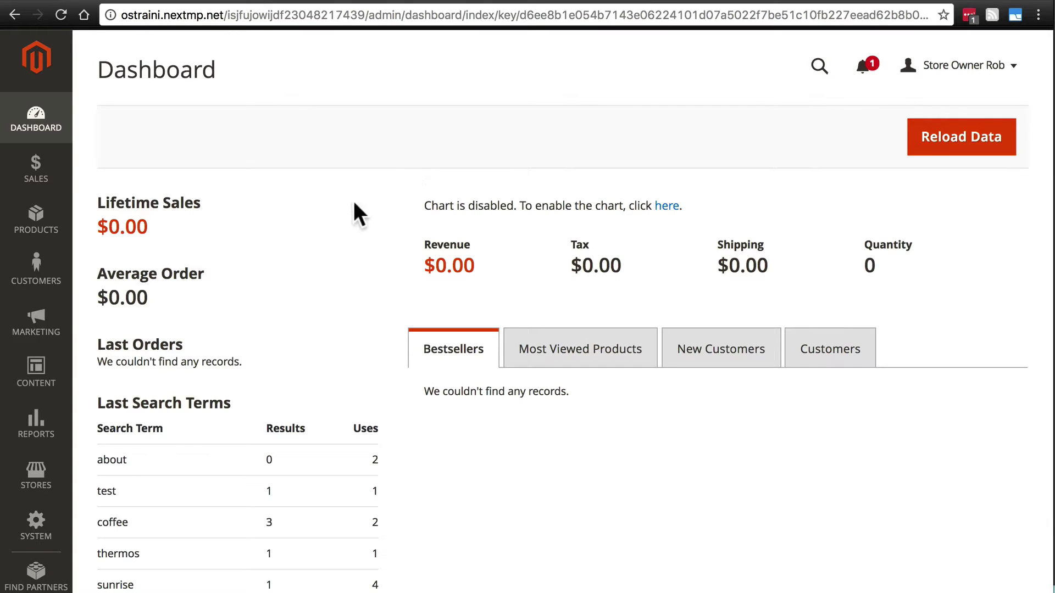
- Go to Stores > Configuration and expand the SALES group to reveal Payment Methods
left_click(36, 477)
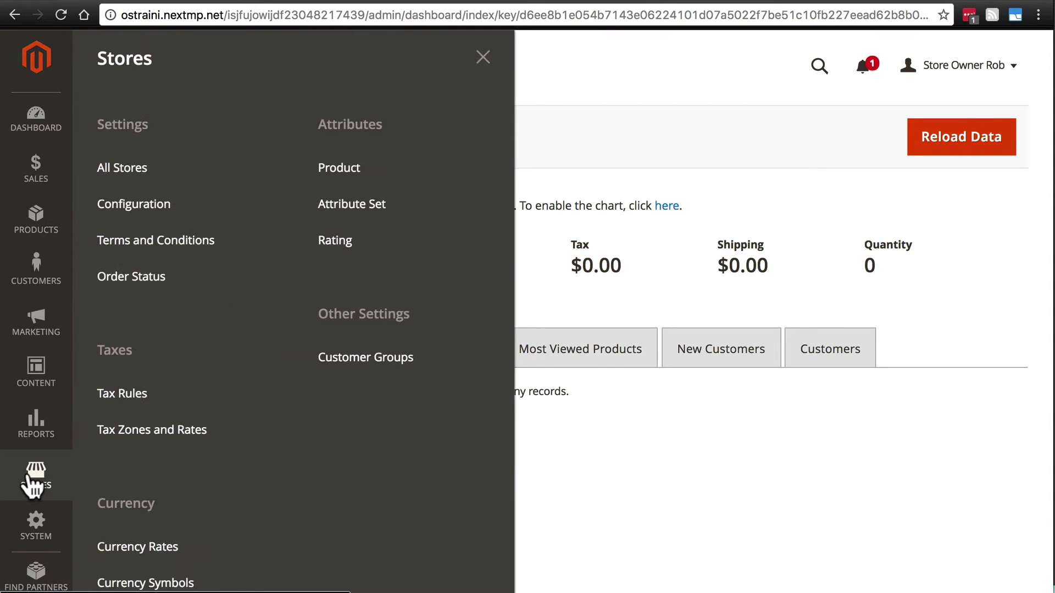
left_click(147, 207)
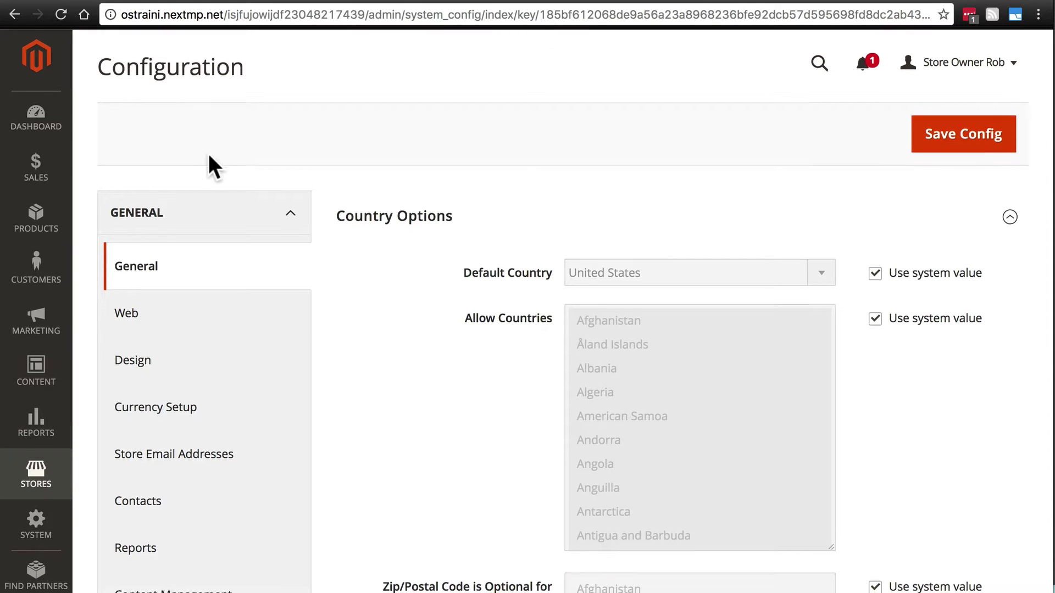
scroll(210, 165, "down", 5)
left_click(162, 374)
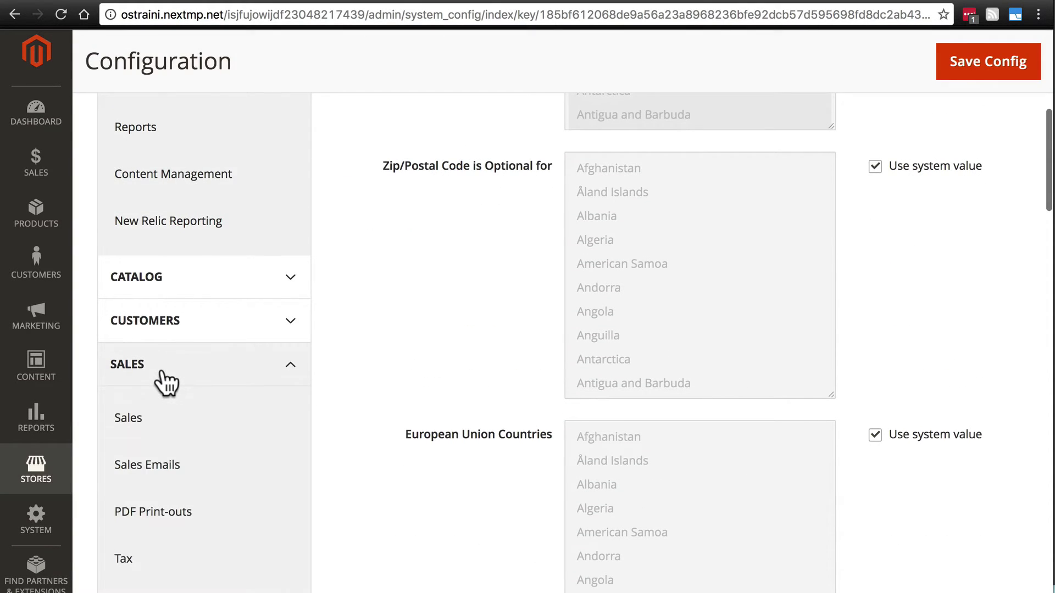
scroll(162, 374, "down", 1)
scroll(163, 382, "down", 5)
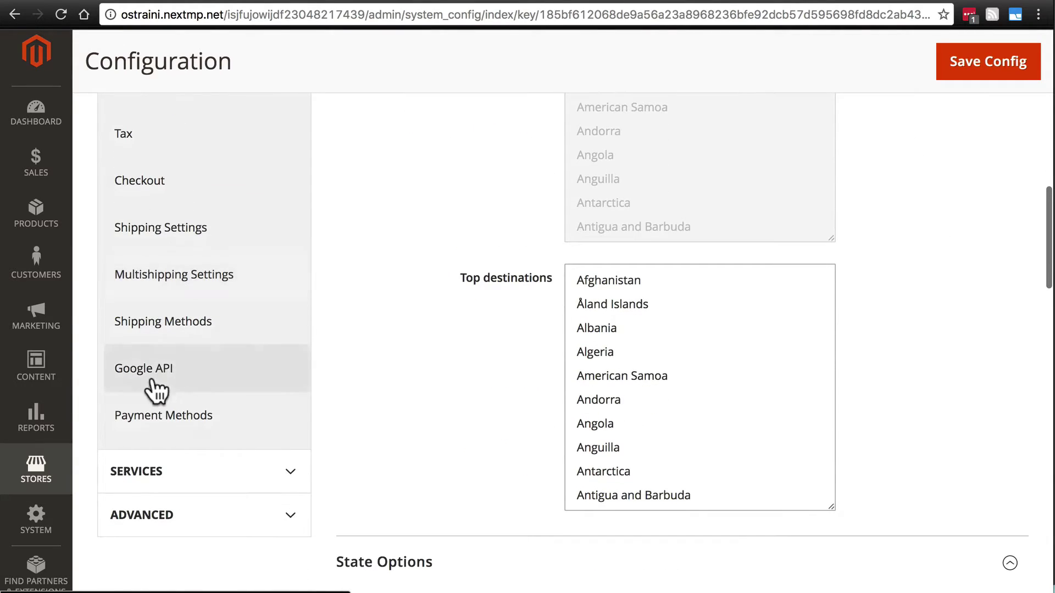
- On the Payment Methods page, set Merchant Country to United States
left_click(207, 419)
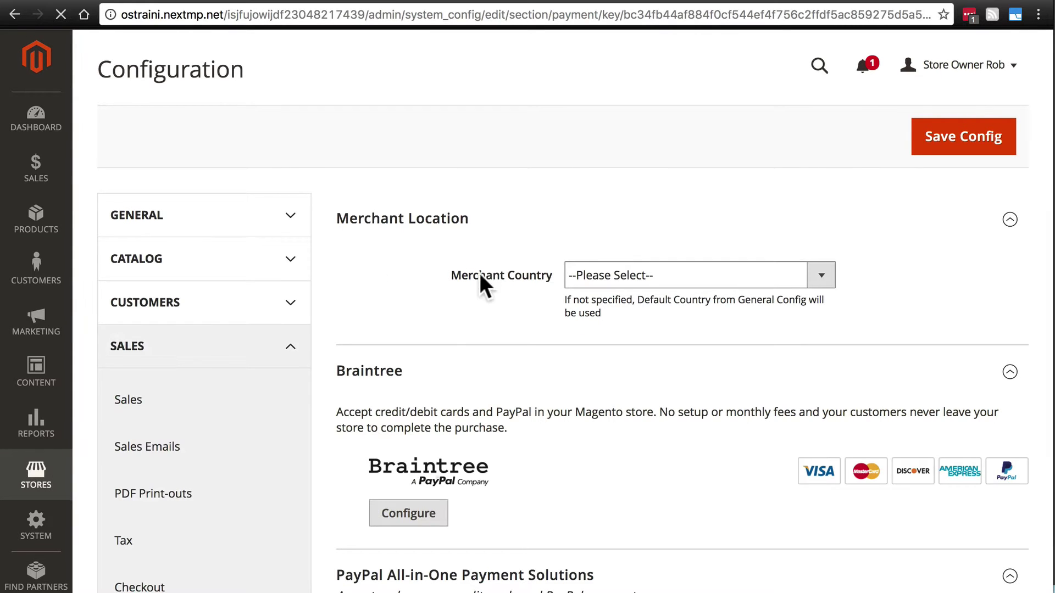
left_click(659, 276)
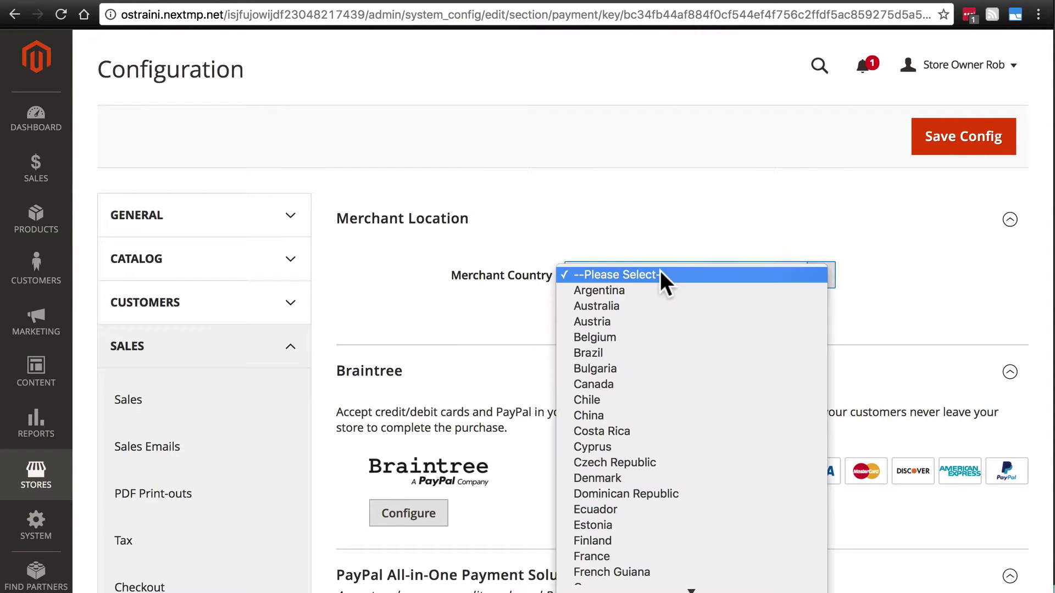
scroll(701, 385, "down", 3)
scroll(701, 381, "down", 10)
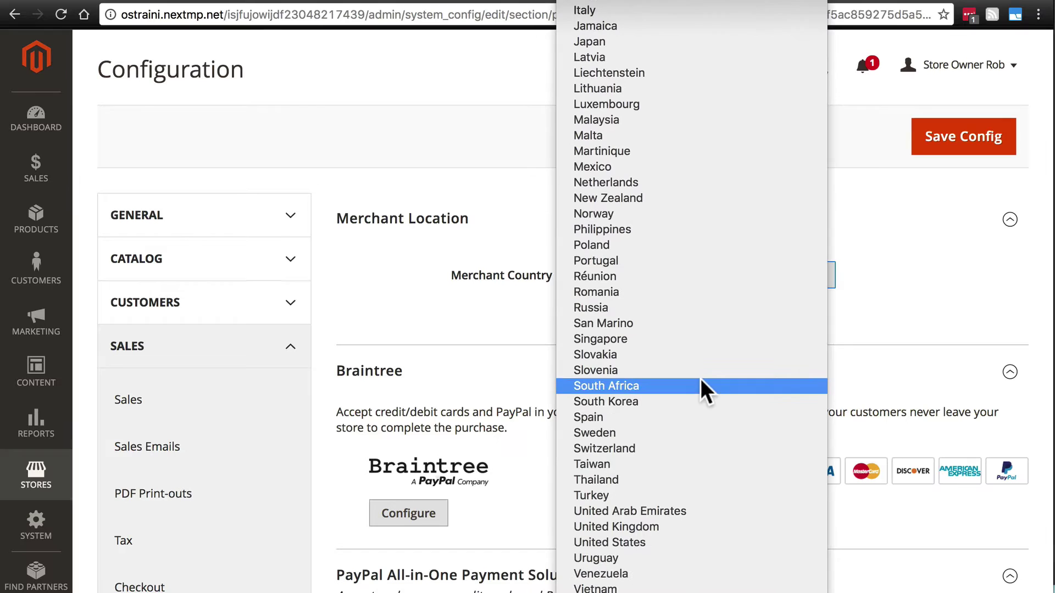
left_click(638, 537)
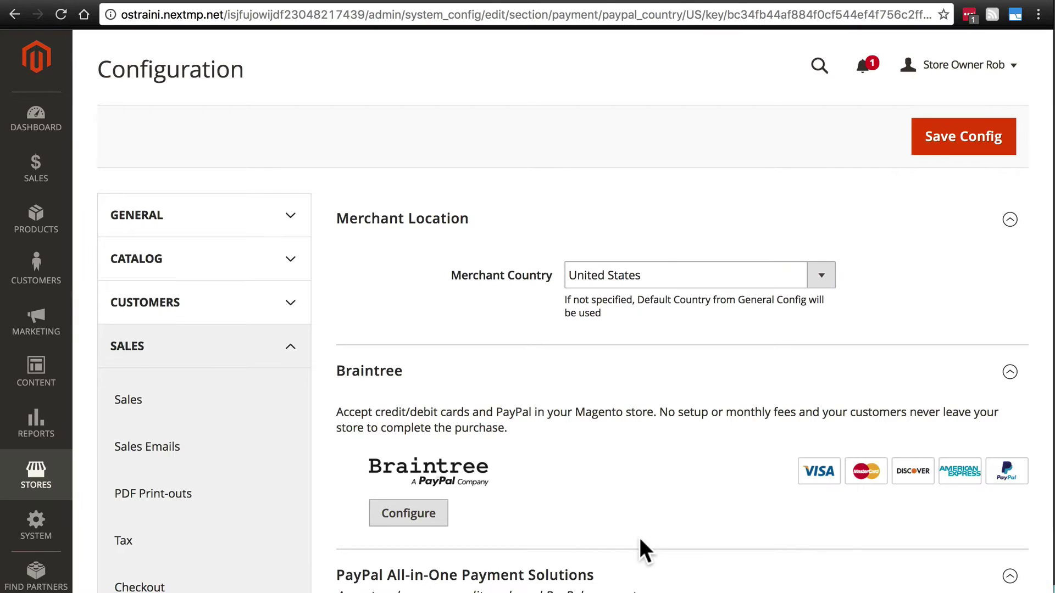
scroll(650, 426, "down", 6)
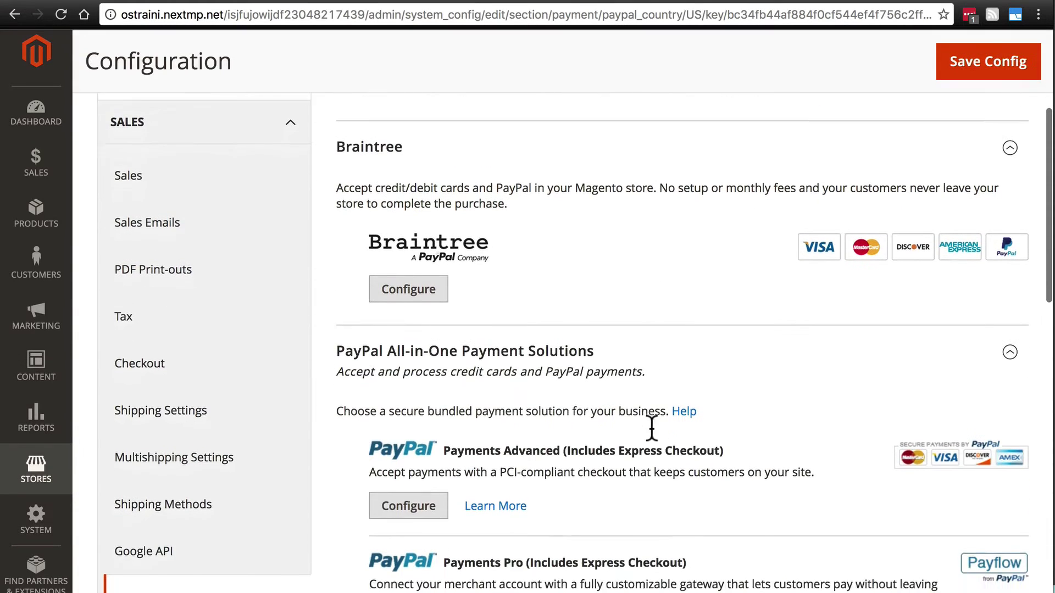
scroll(652, 428, "down", 1)
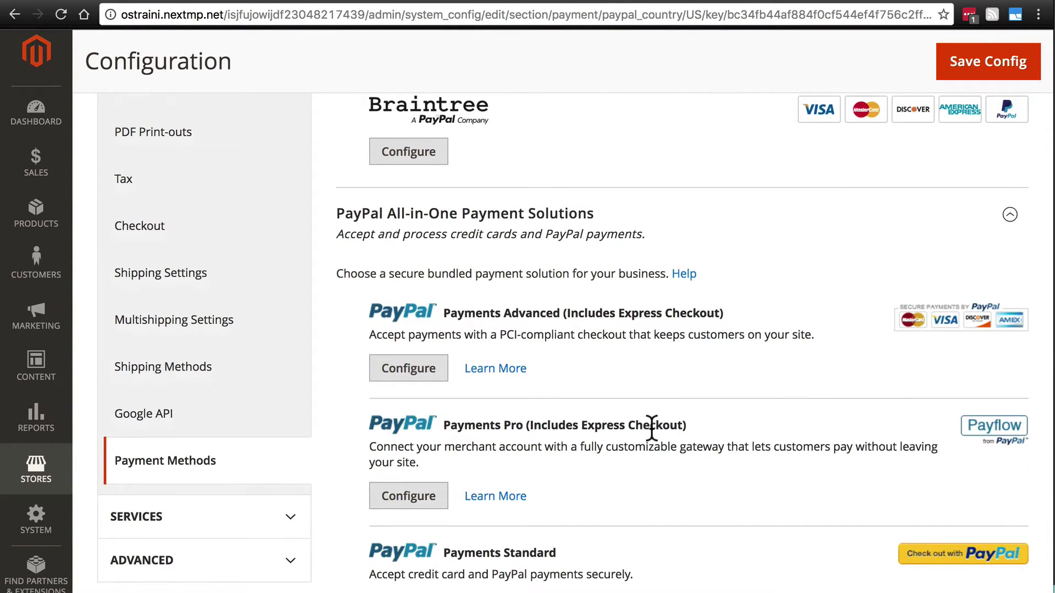
scroll(652, 428, "down", 6)
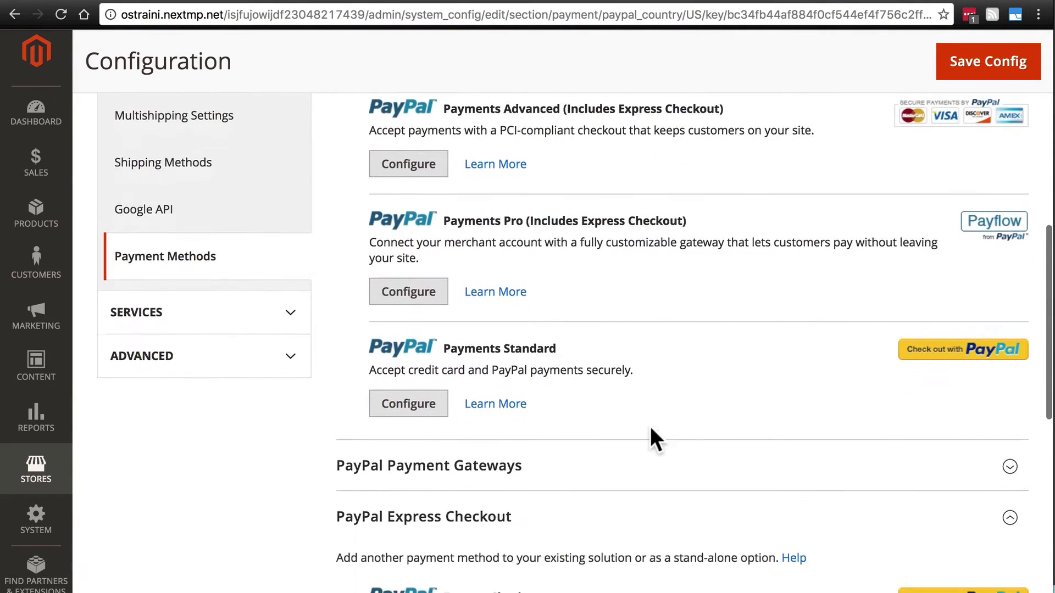
scroll(651, 426, "down", 6)
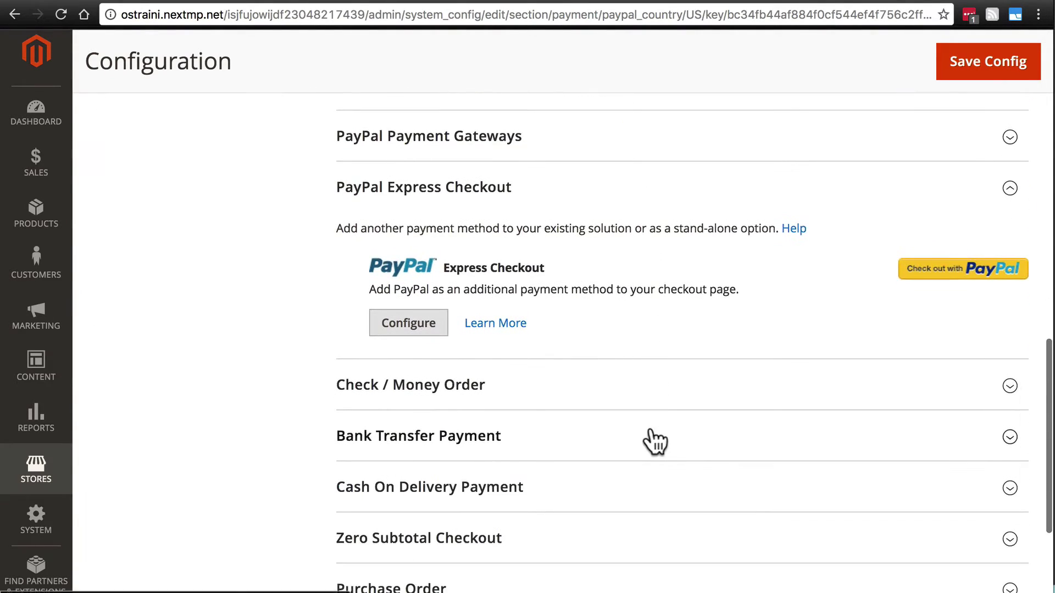
scroll(652, 434, "down", 2)
scroll(652, 434, "up", 5)
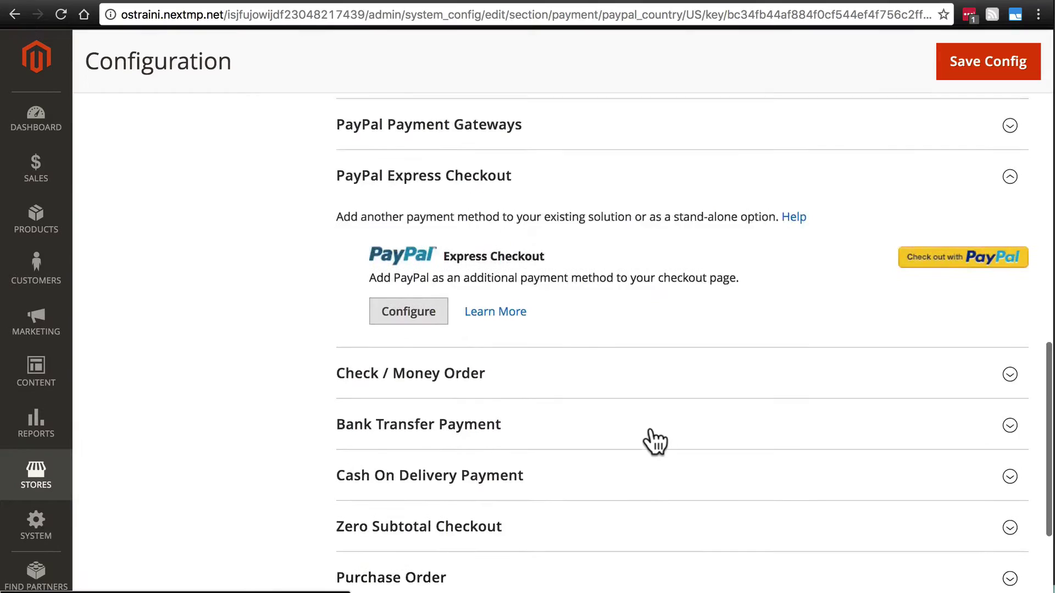
scroll(651, 427, "up", 2)
scroll(650, 426, "up", 1)
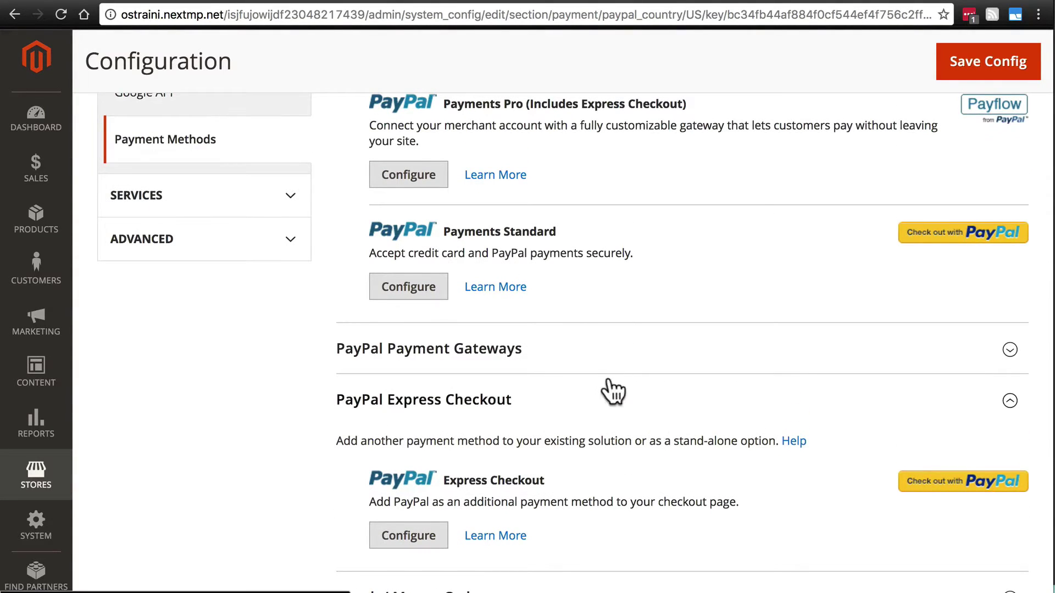
scroll(609, 385, "up", 1)
scroll(613, 391, "up", 3)
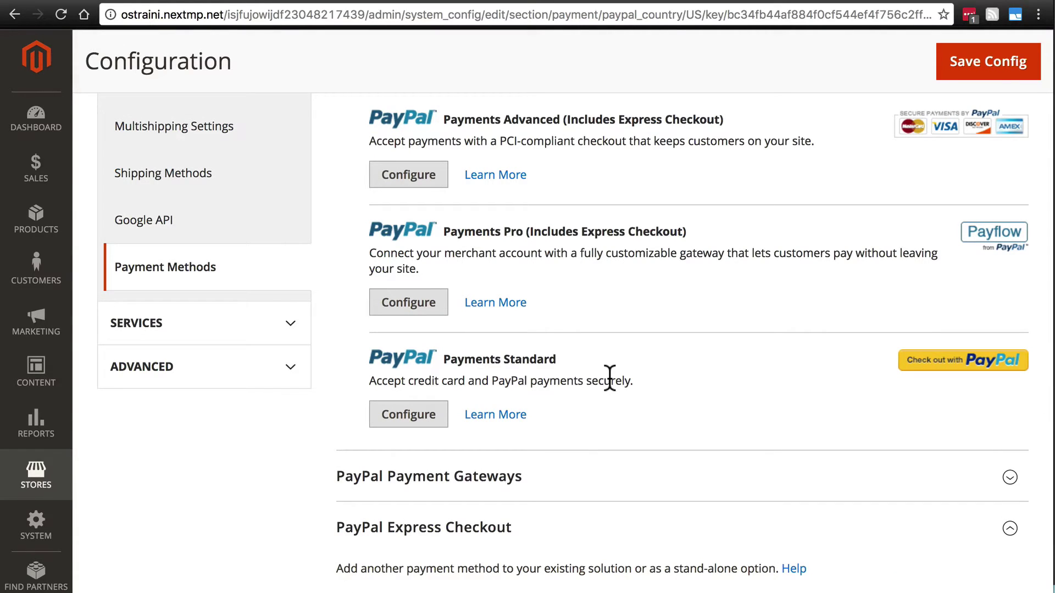
scroll(609, 378, "up", 3)
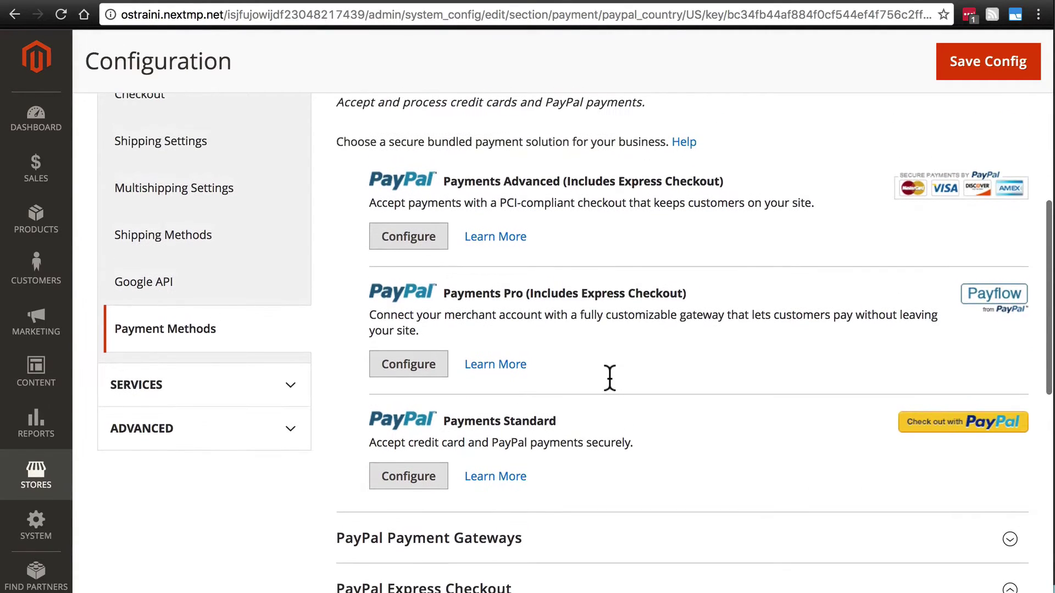
scroll(608, 386, "up", 1)
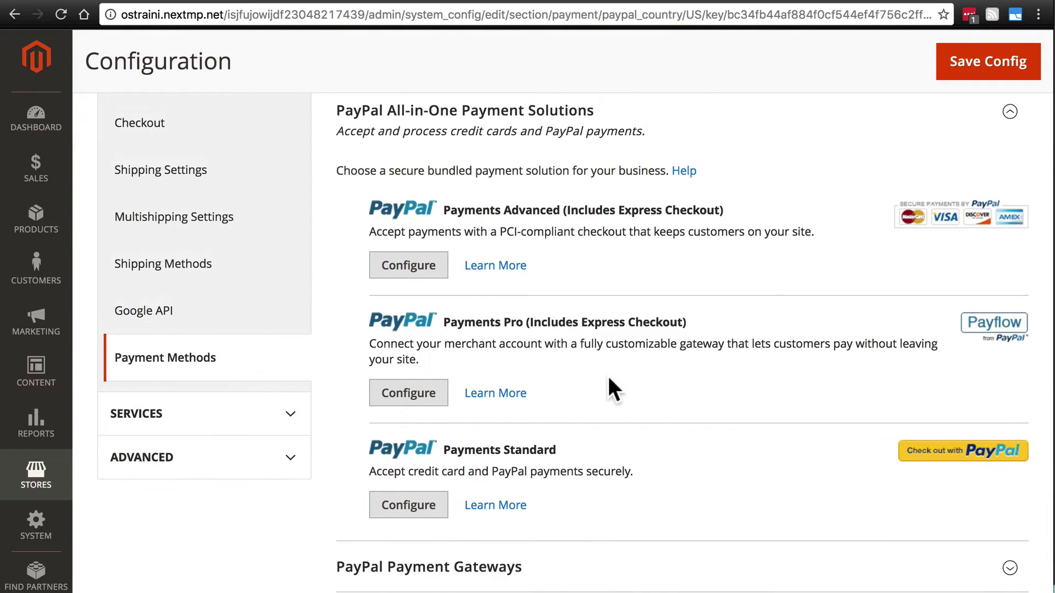
scroll(602, 378, "up", 9)
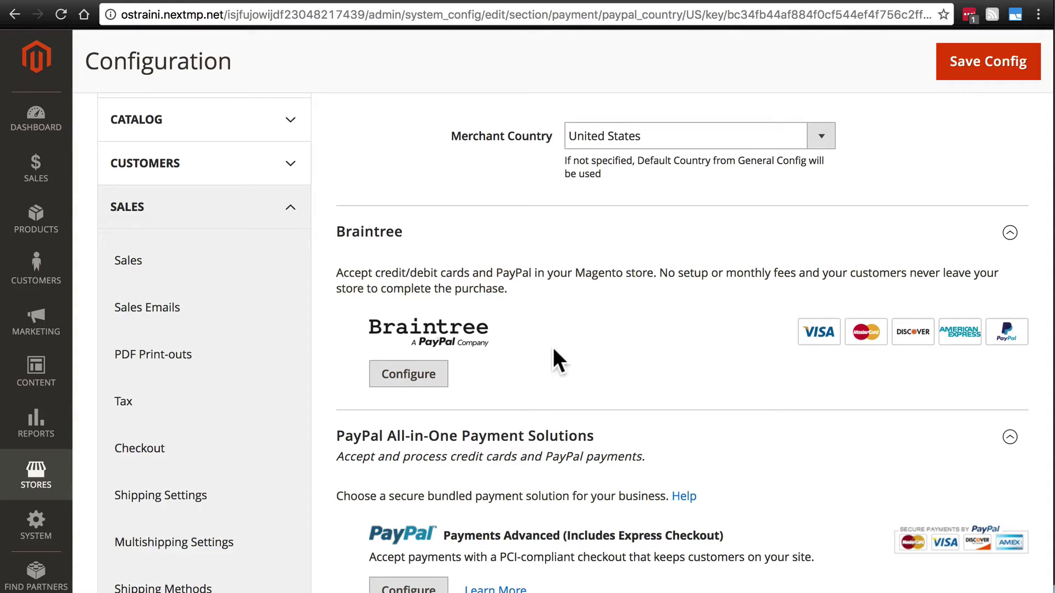
scroll(554, 350, "down", 1)
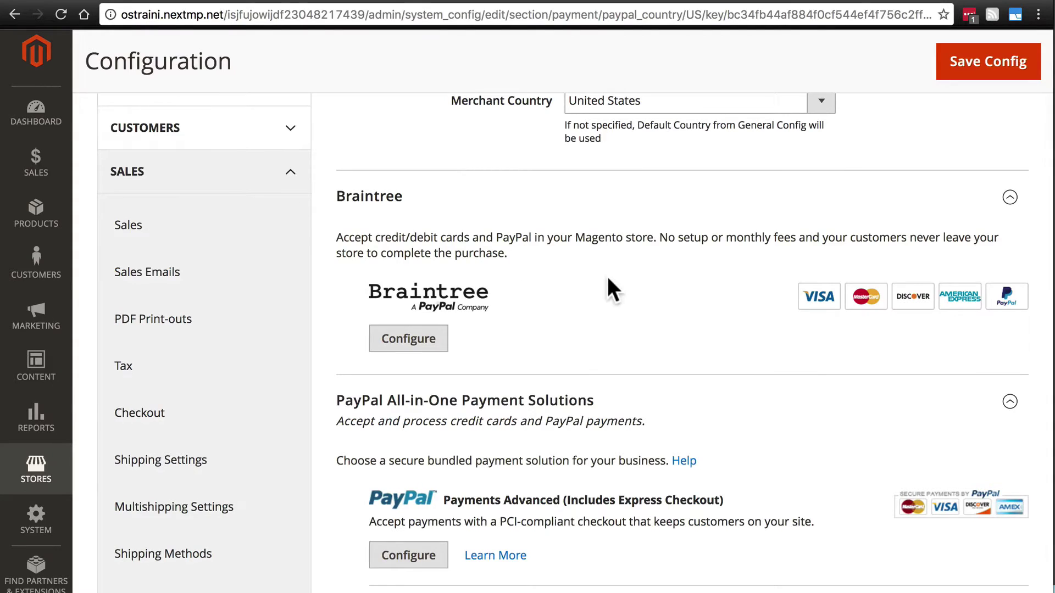
scroll(609, 277, "down", 1)
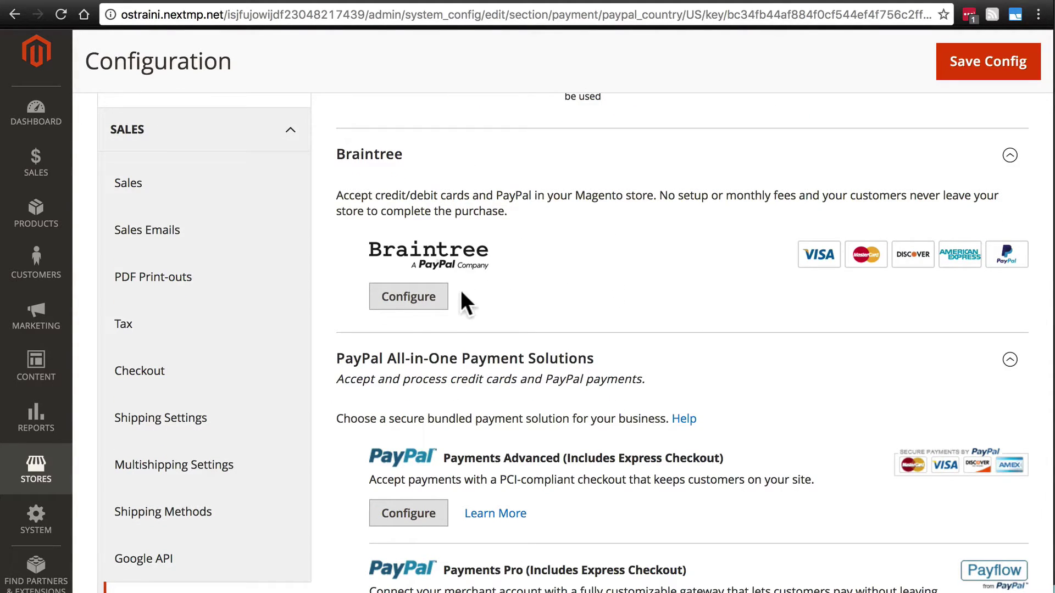
- Expand Braintree's settings and change its Environment from Sandbox to Production
left_click(409, 297)
scroll(415, 374, "down", 7)
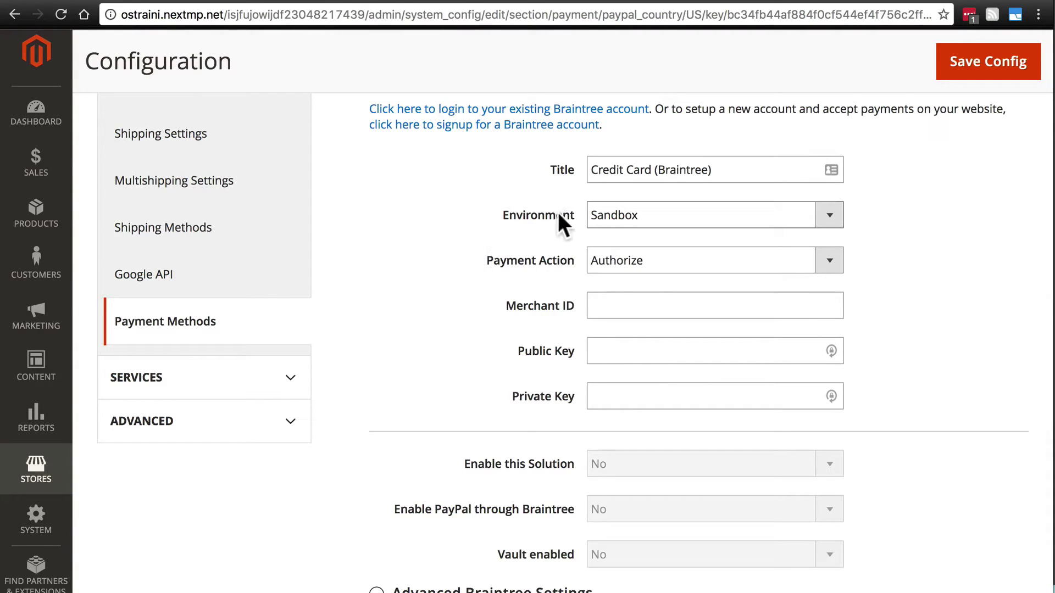
left_click(616, 204)
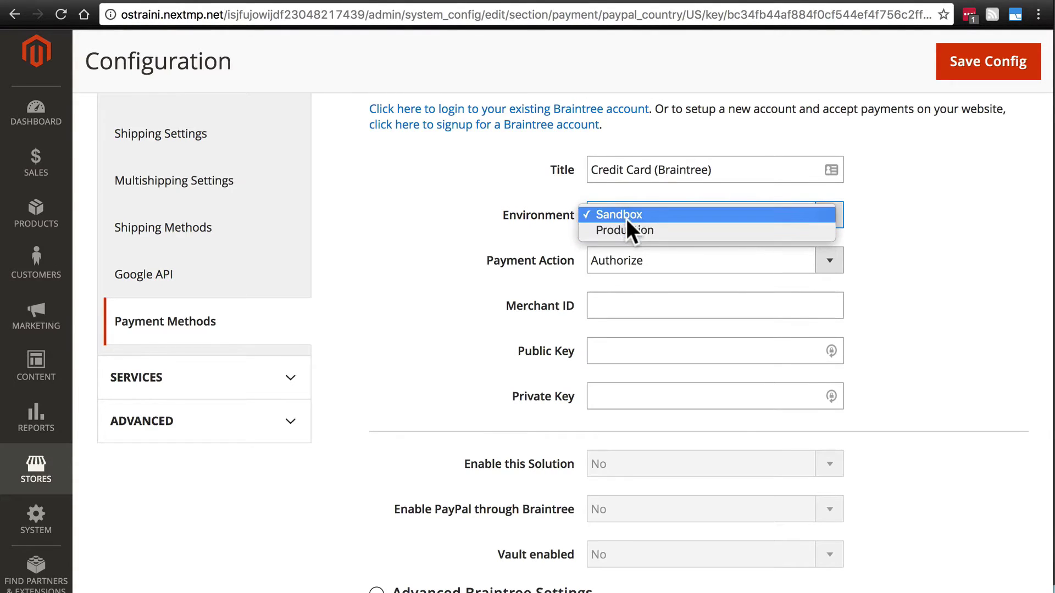
left_click(631, 217)
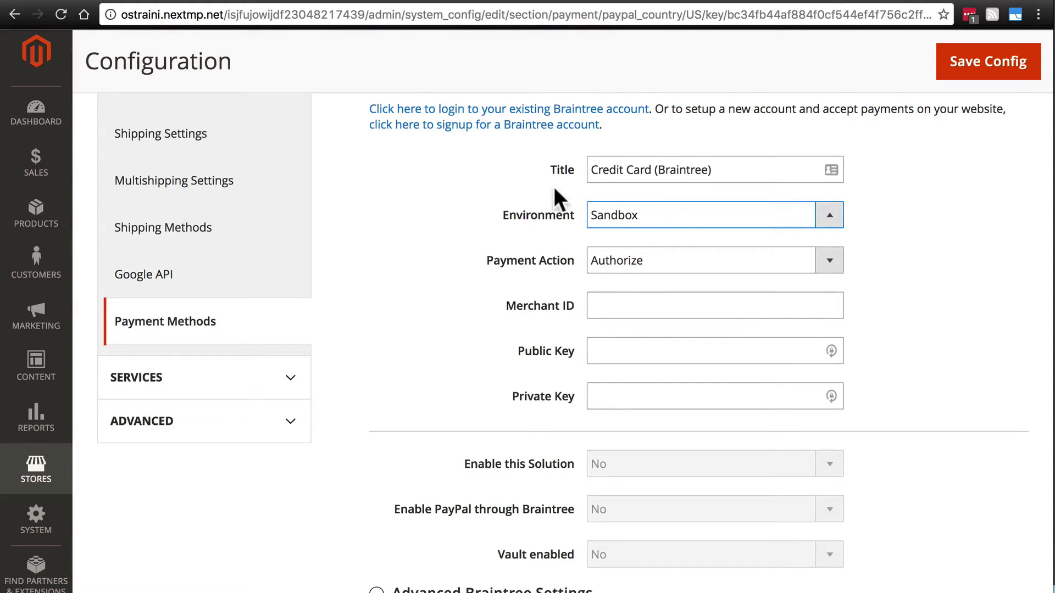
left_click(663, 217)
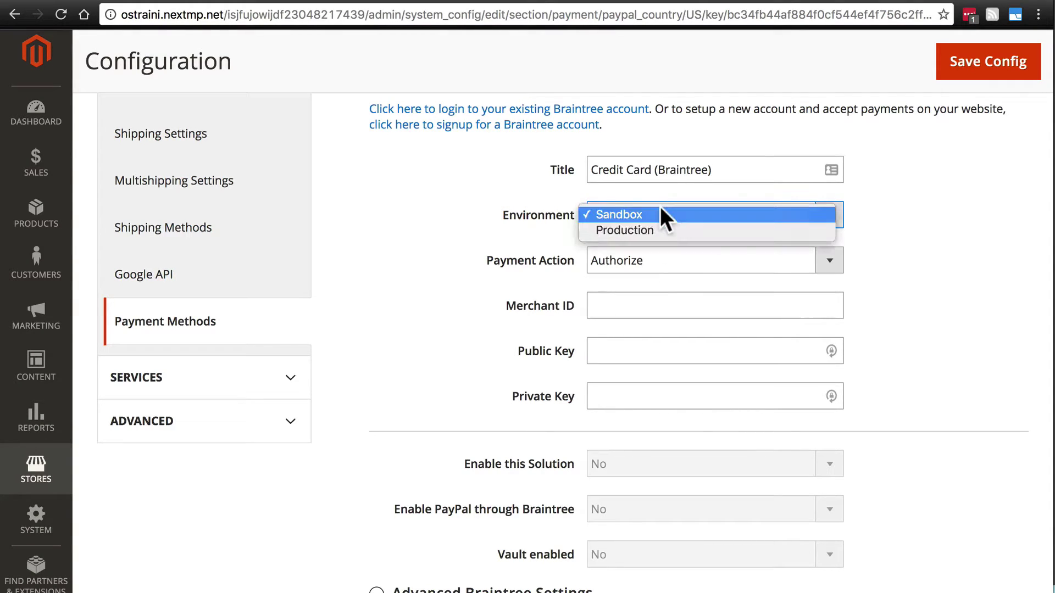
left_click(640, 230)
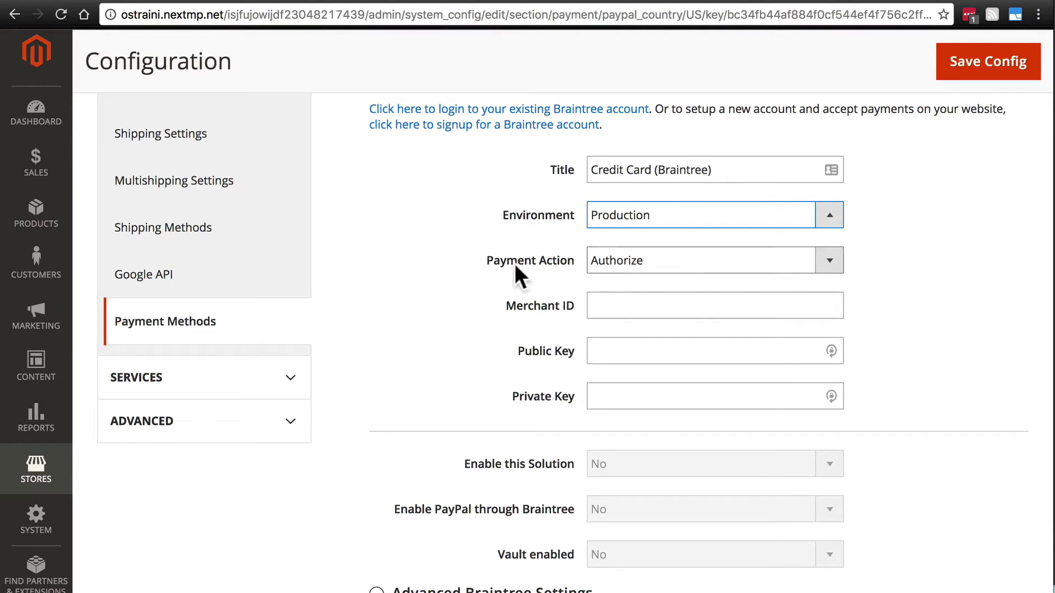
- Change Braintree's Payment Action from Authorize to Authorize and Capture
left_click(633, 262)
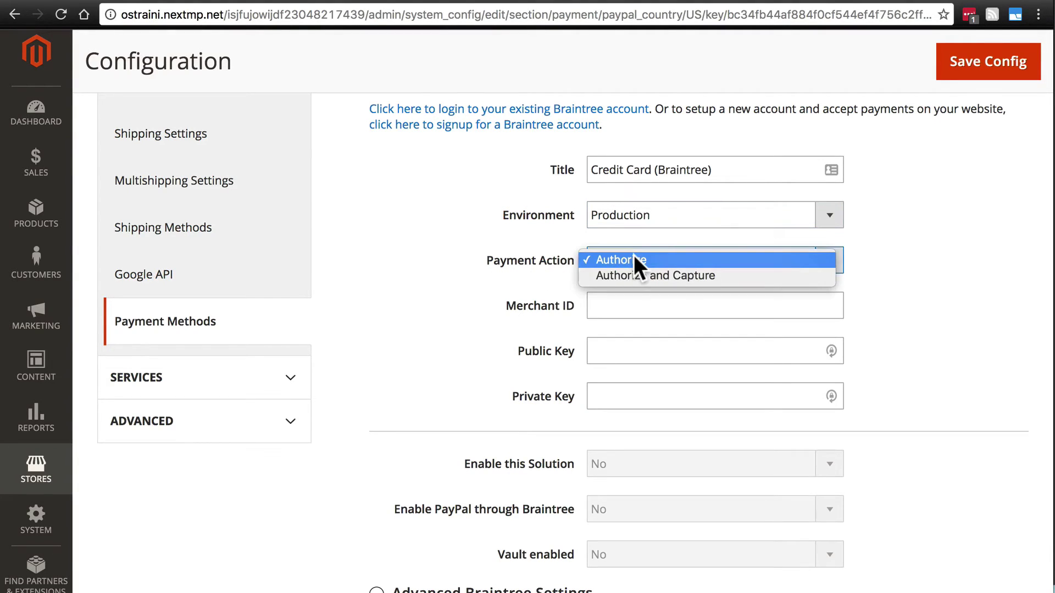
left_click(634, 258)
scroll(529, 264, "up", 1)
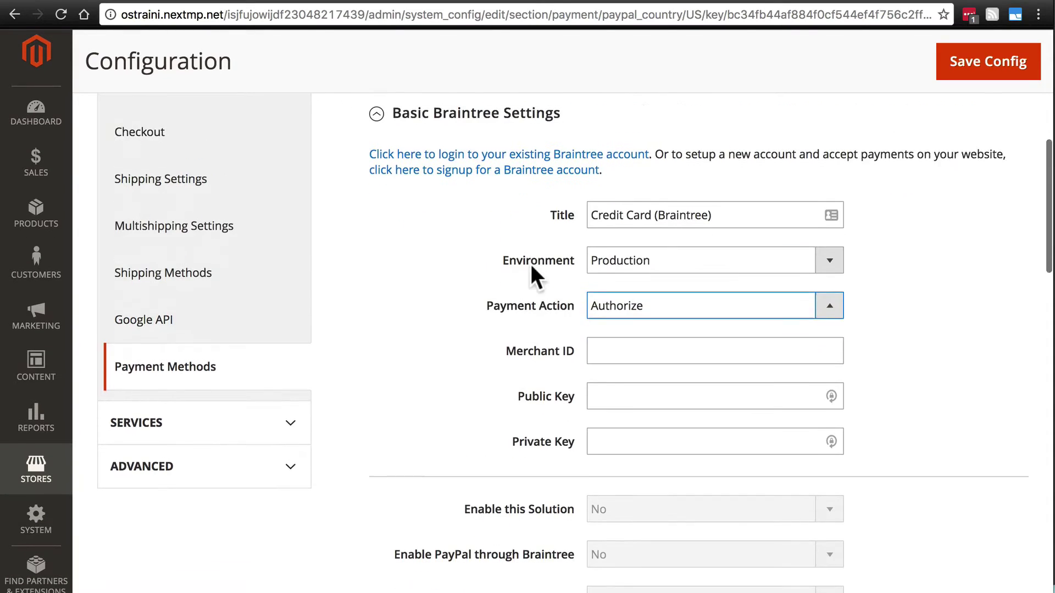
scroll(535, 278, "down", 1)
left_click(629, 266)
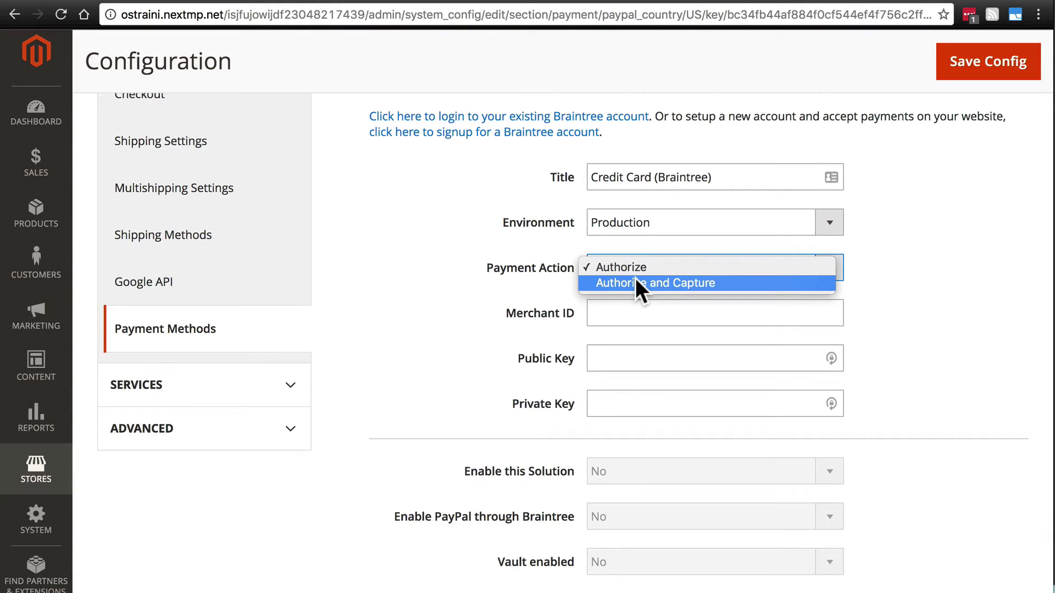
left_click(635, 280)
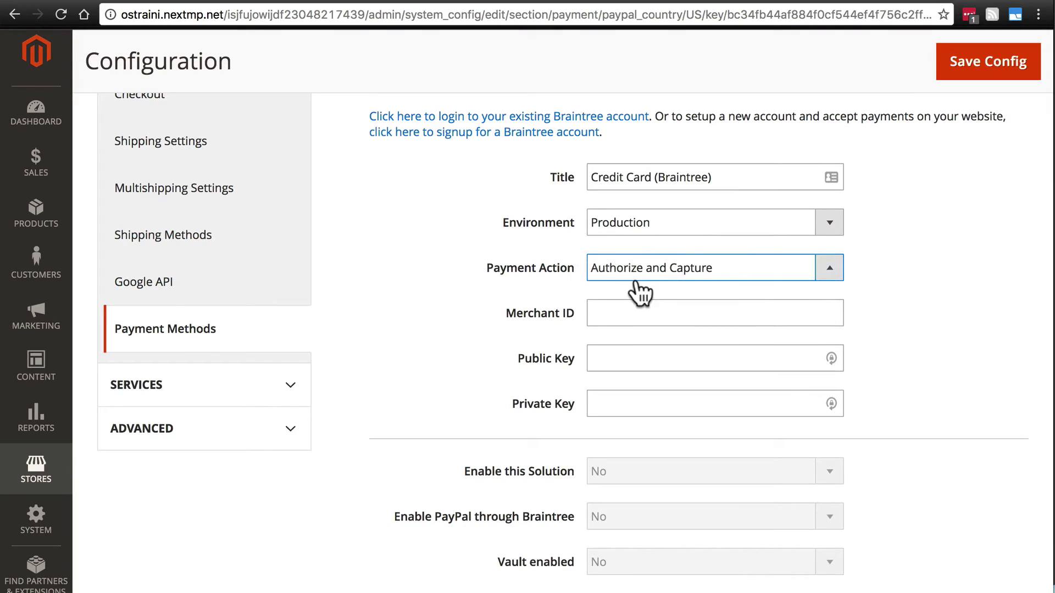
left_click(641, 265)
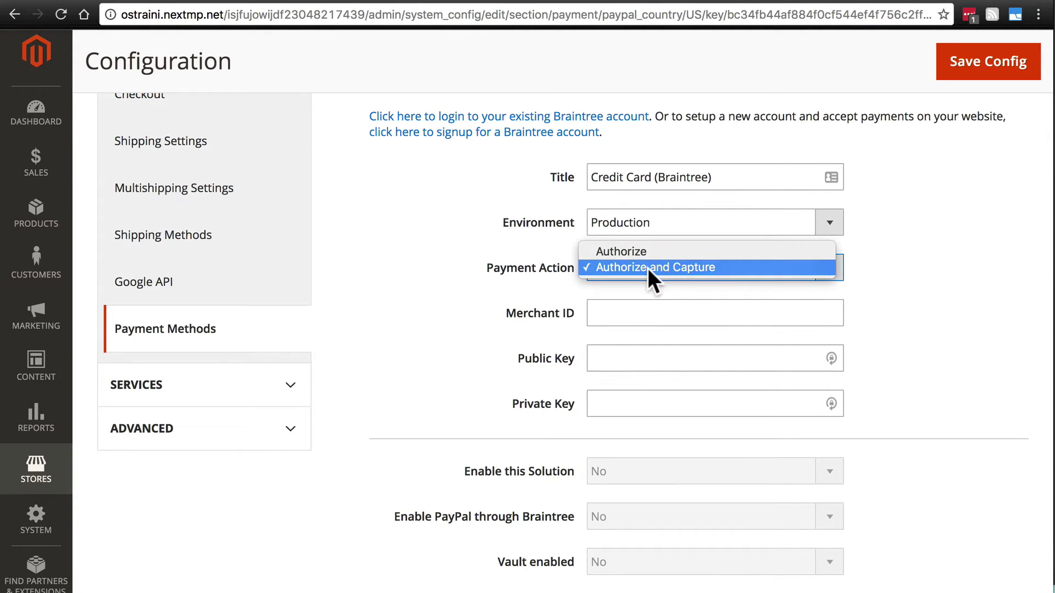
left_click(649, 269)
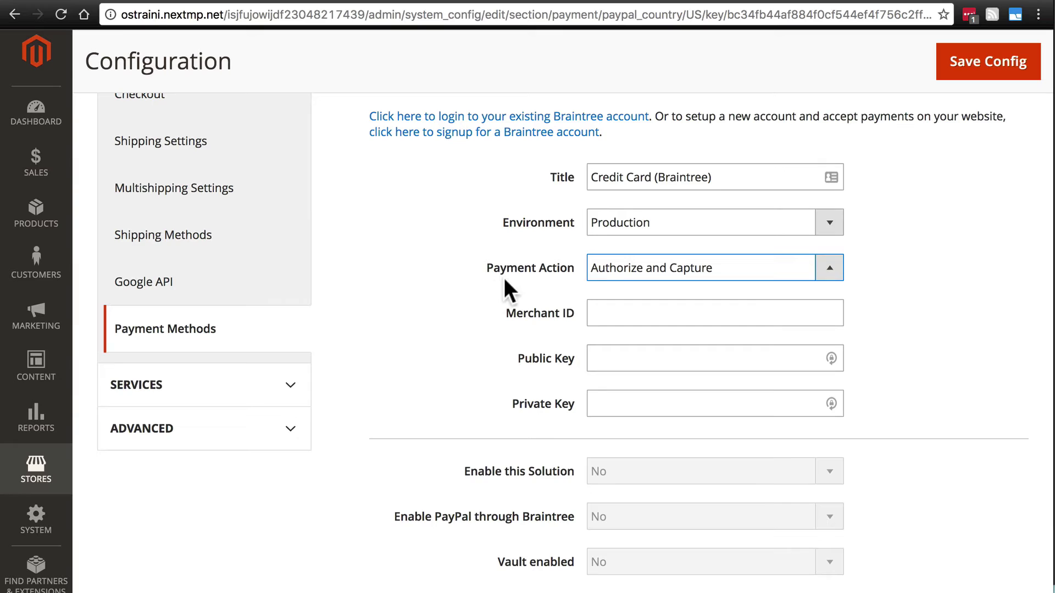
scroll(484, 269, "up", 3)
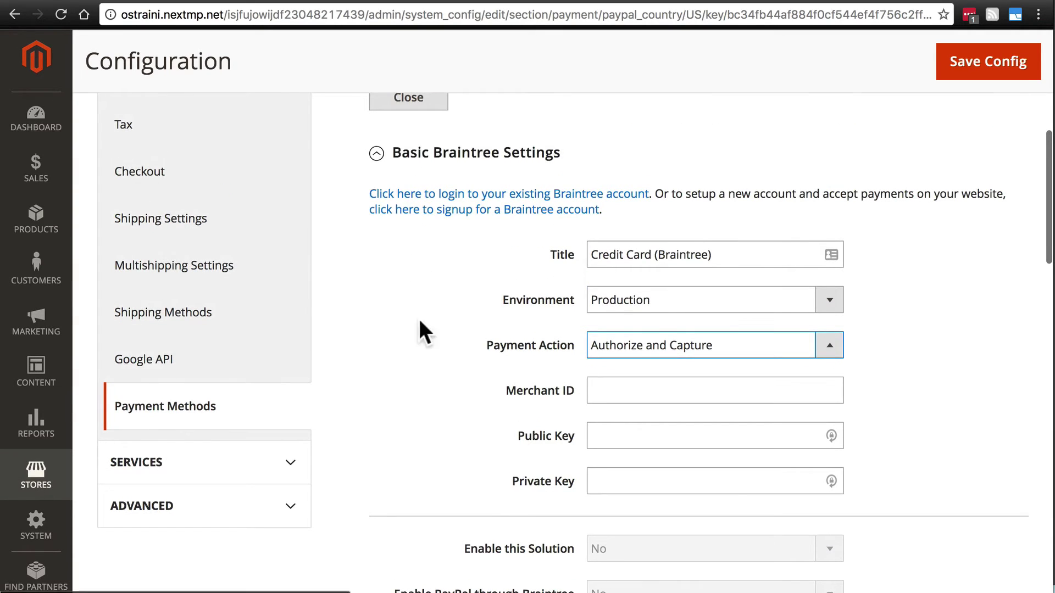
scroll(756, 313, "down", 2)
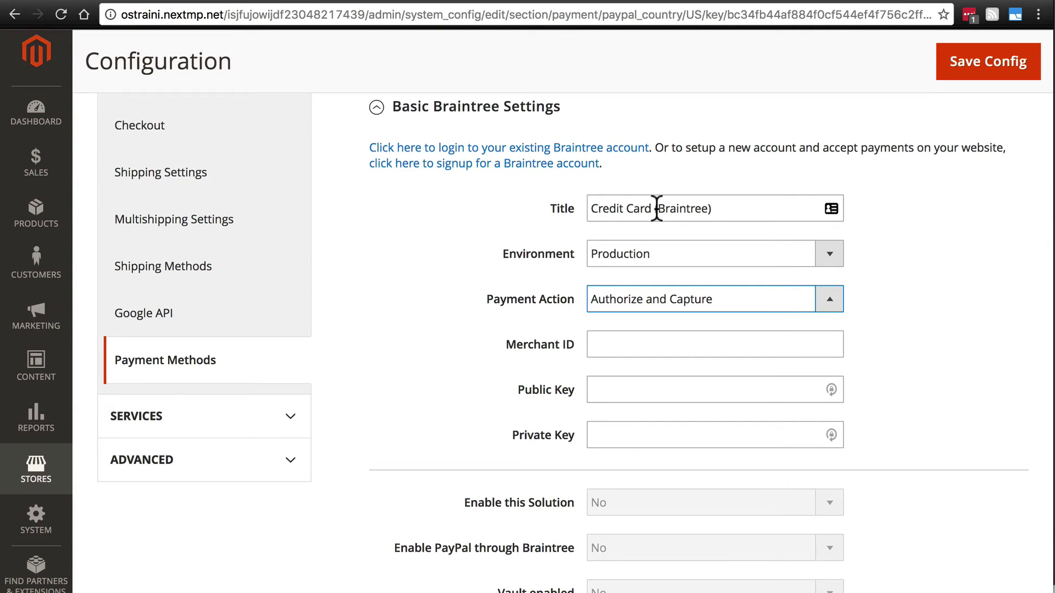
left_click_drag(653, 209, 713, 209)
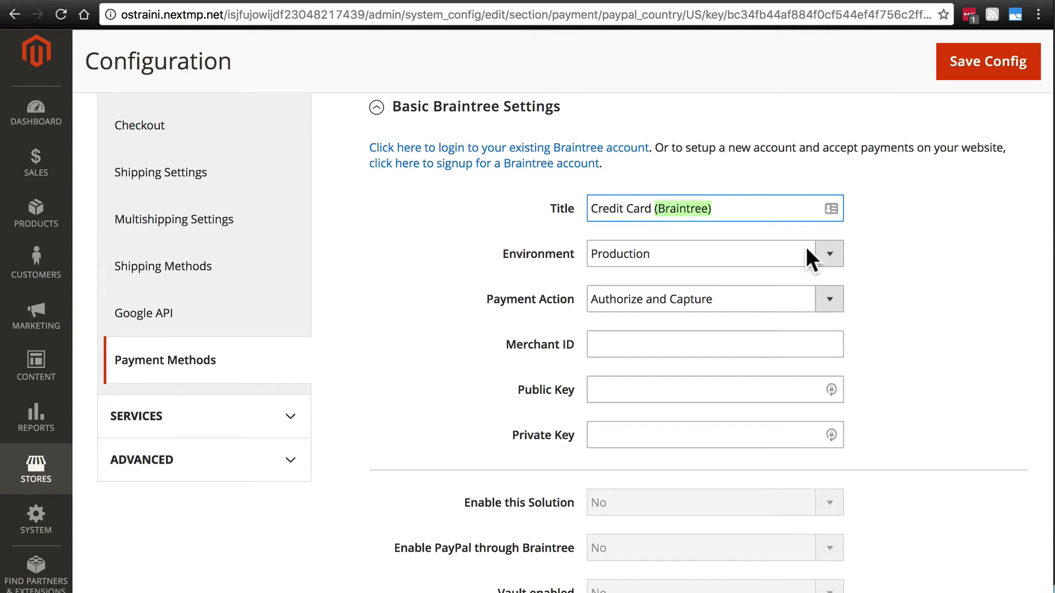
left_click(713, 209)
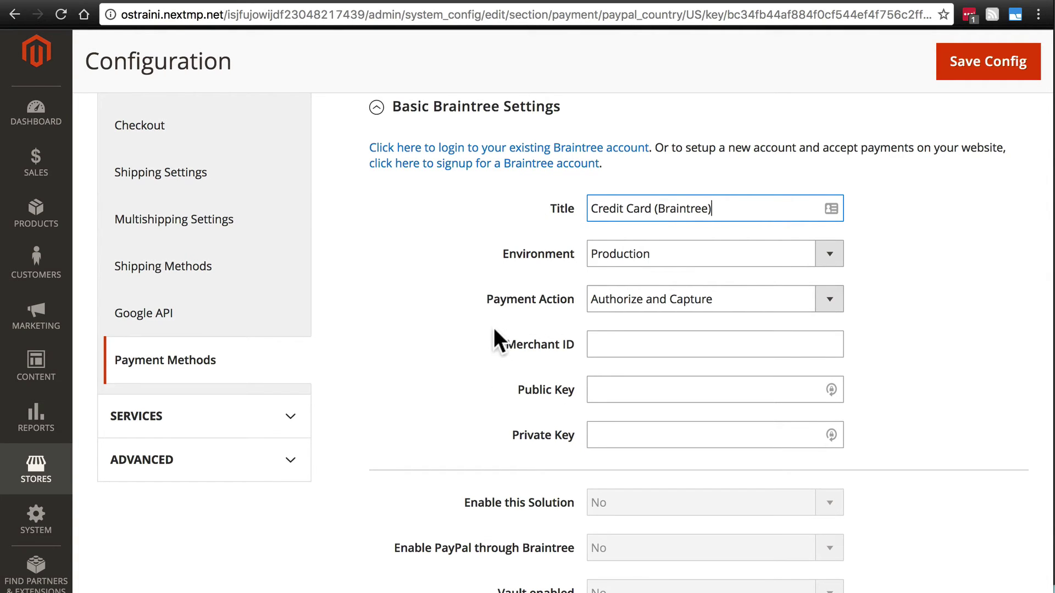
scroll(577, 297, "down", 12)
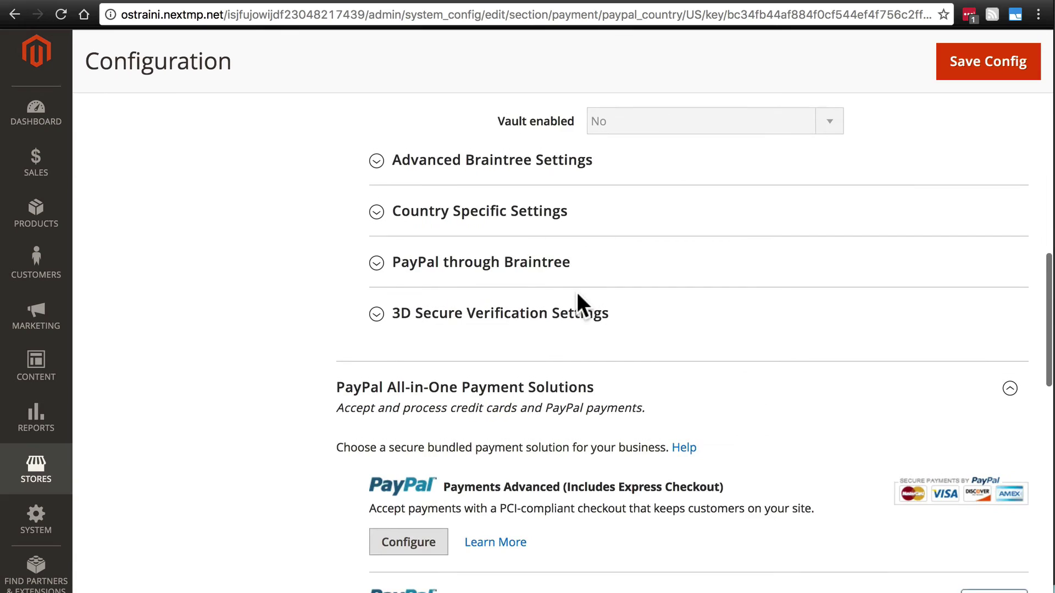
scroll(592, 329, "up", 10)
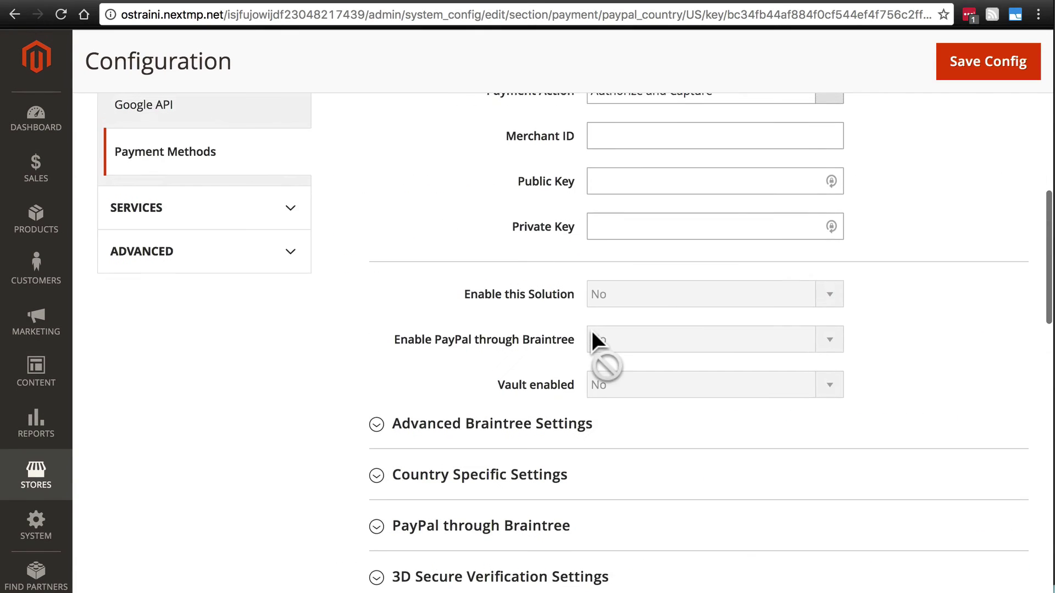
scroll(591, 328, "down", 2)
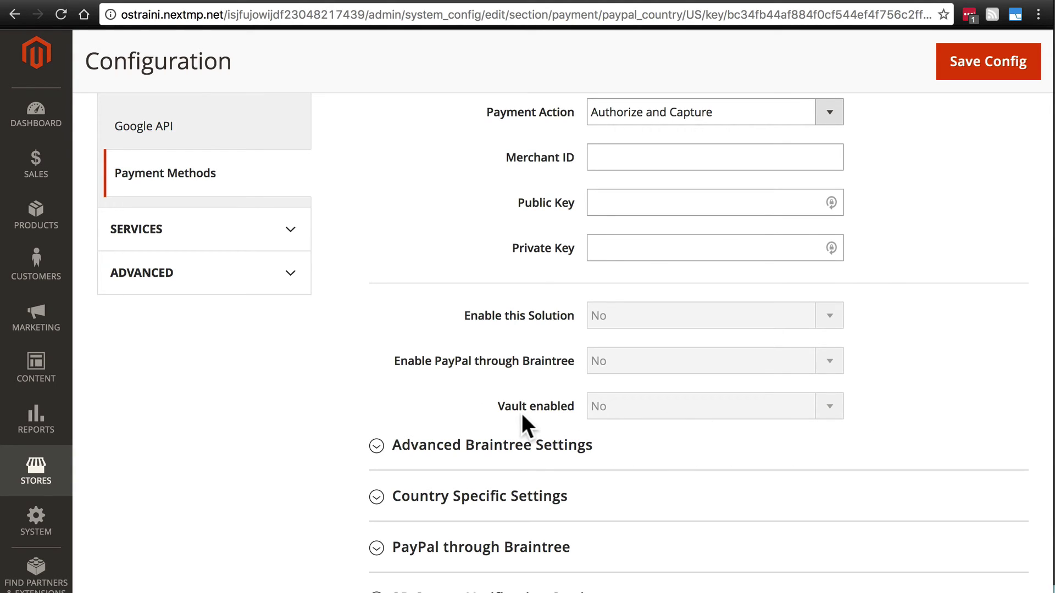
scroll(387, 325, "down", 3)
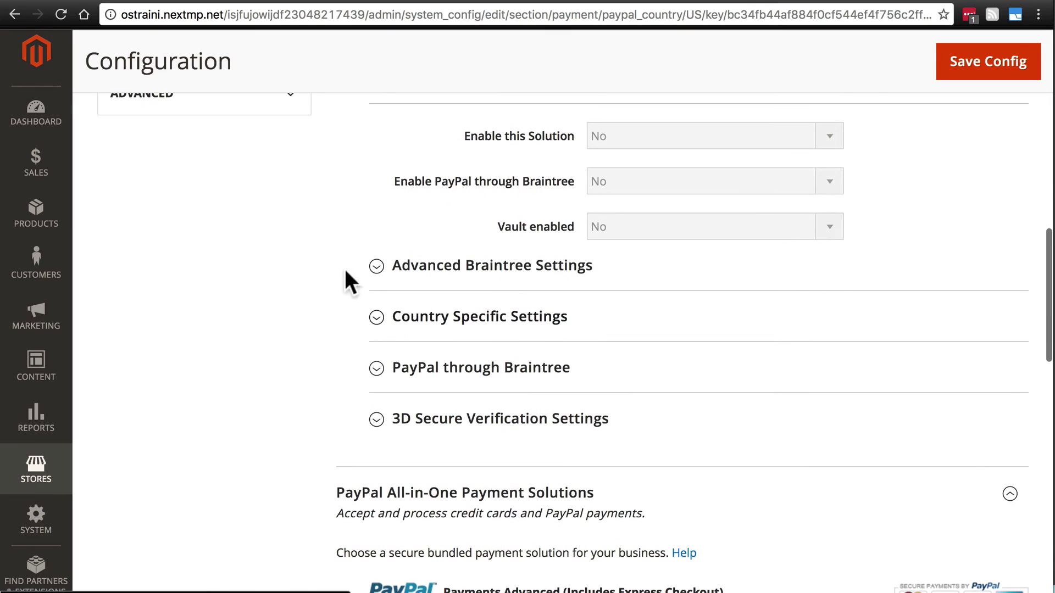
scroll(518, 408, "down", 2)
scroll(513, 405, "up", 1)
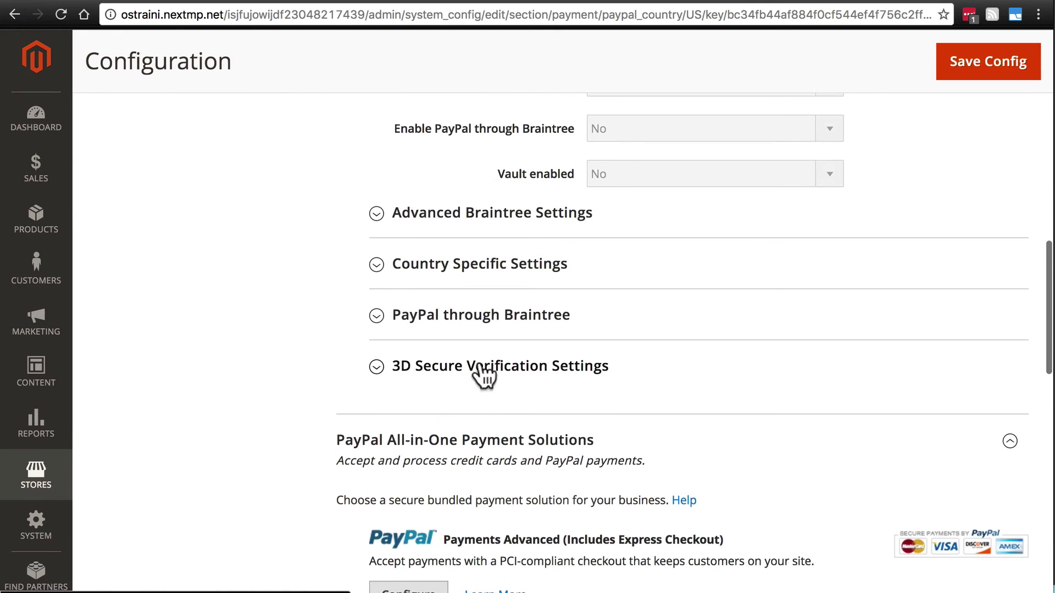
left_click(378, 216)
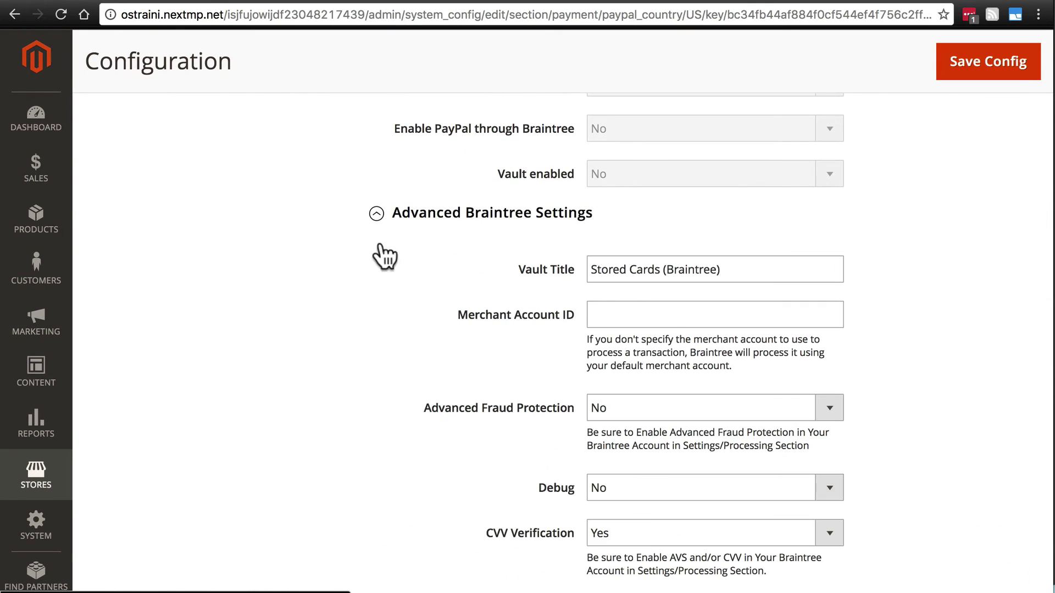
scroll(472, 324, "down", 4)
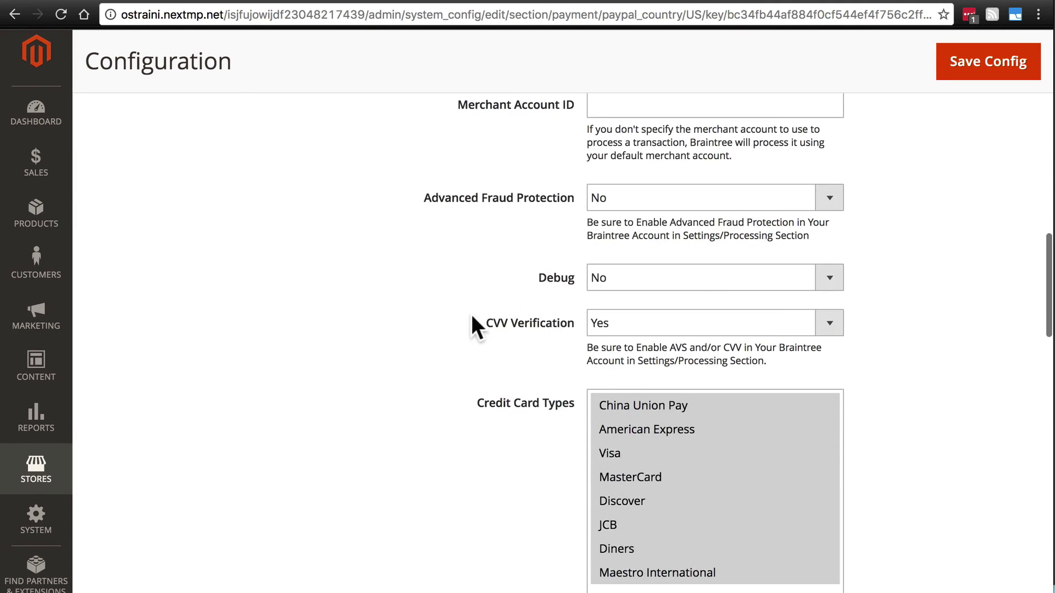
scroll(471, 323, "up", 5)
left_click(377, 278)
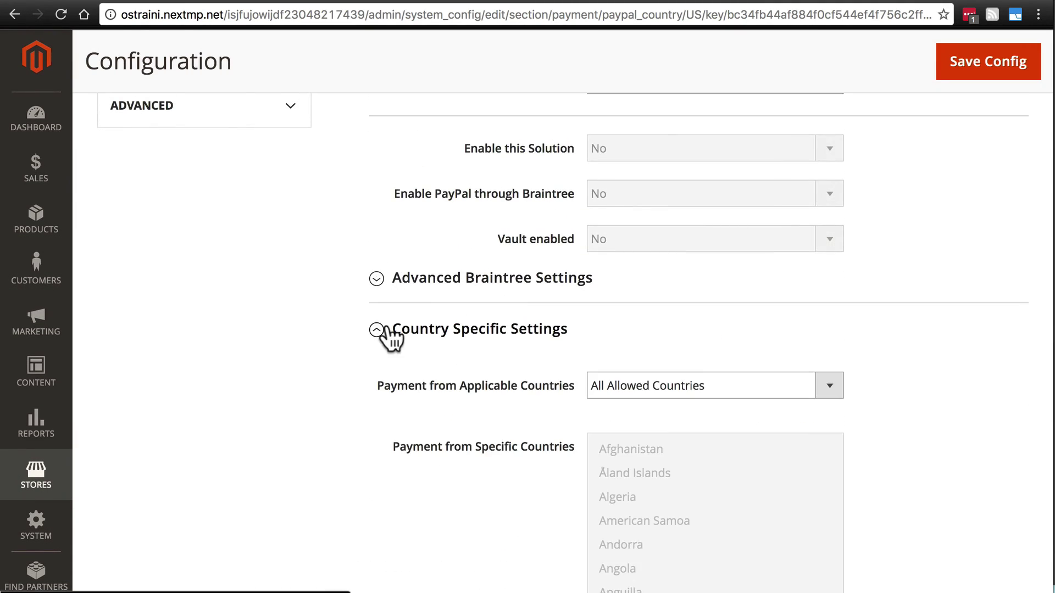
scroll(332, 373, "down", 3)
scroll(333, 370, "down", 1)
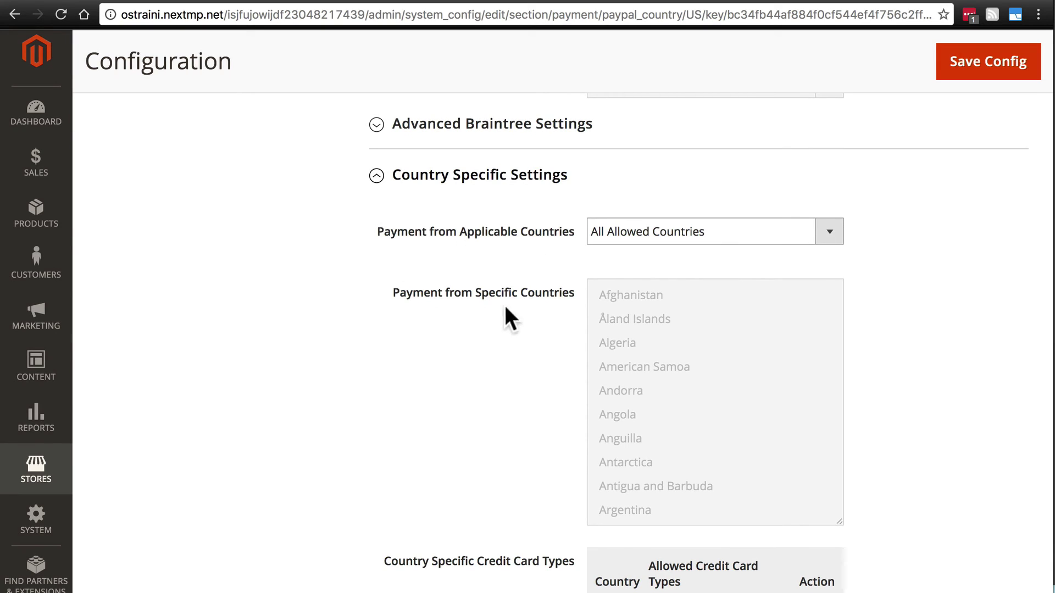
left_click(376, 176)
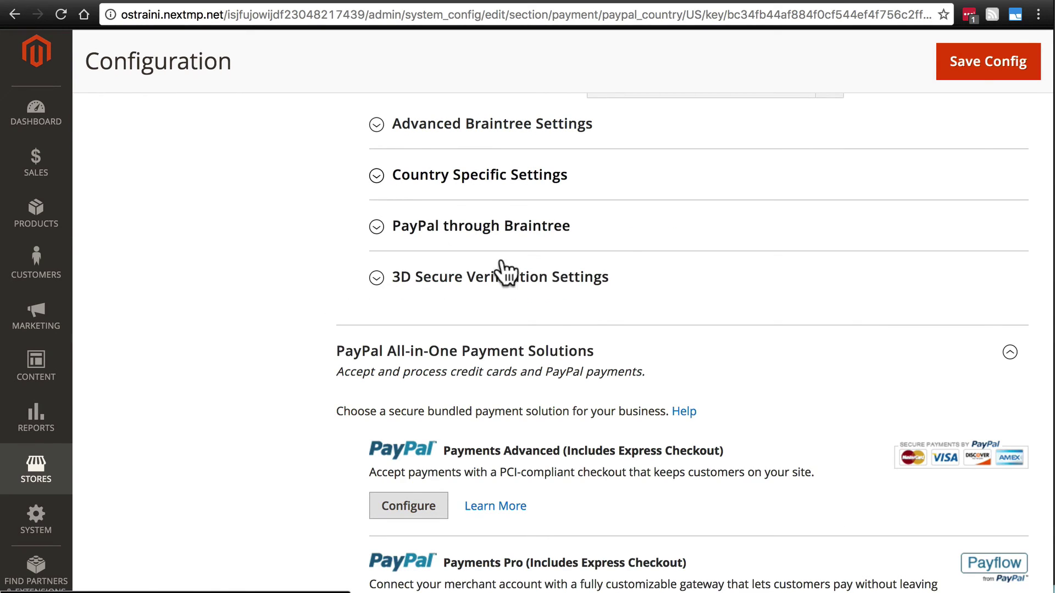
scroll(433, 316, "up", 5)
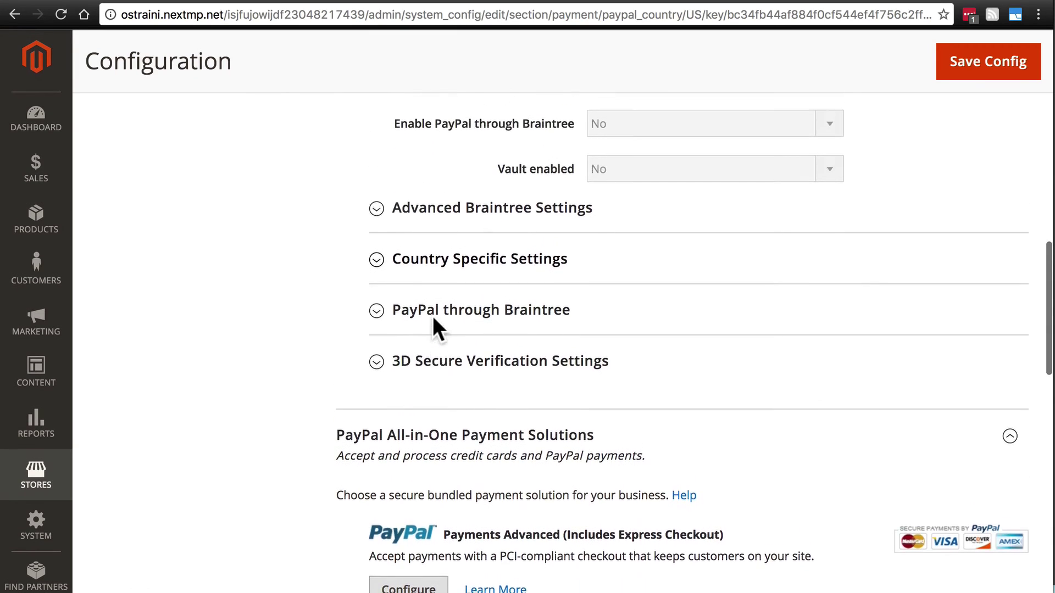
scroll(433, 315, "up", 15)
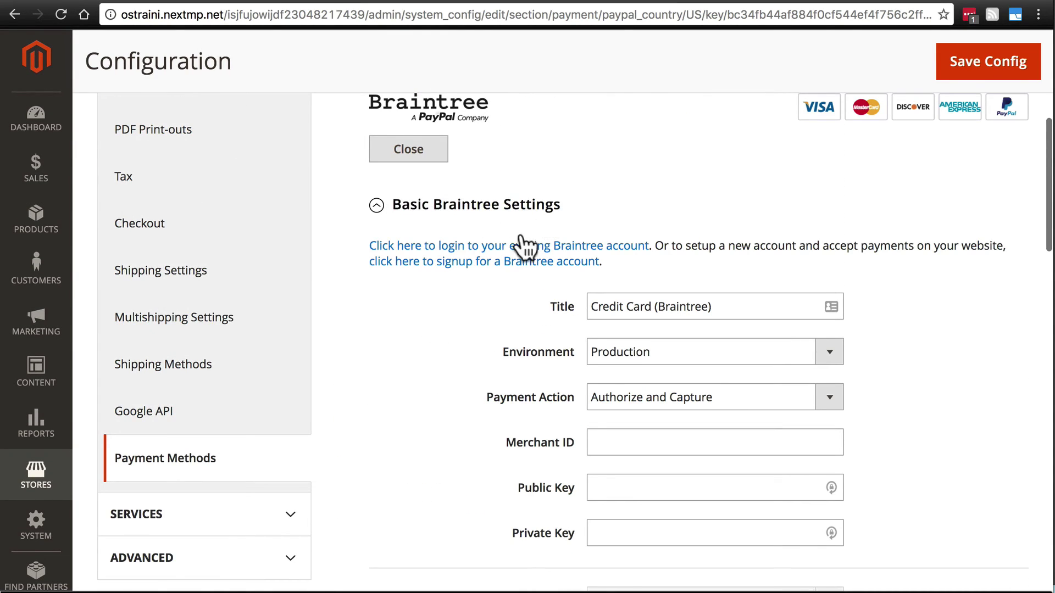
scroll(409, 382, "down", 4)
scroll(407, 379, "down", 14)
left_click(376, 260)
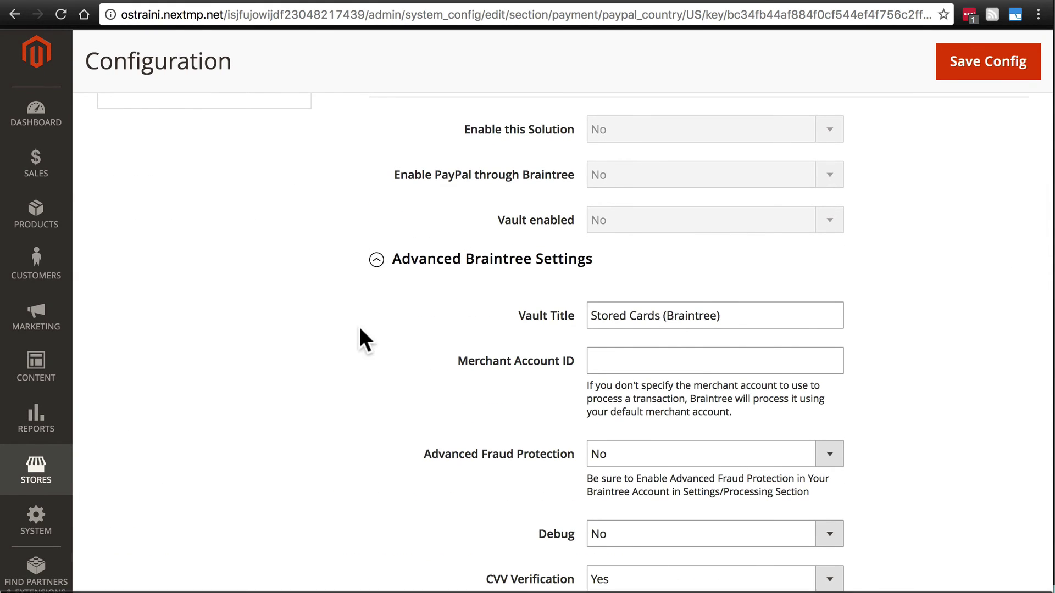
scroll(360, 329, "down", 3)
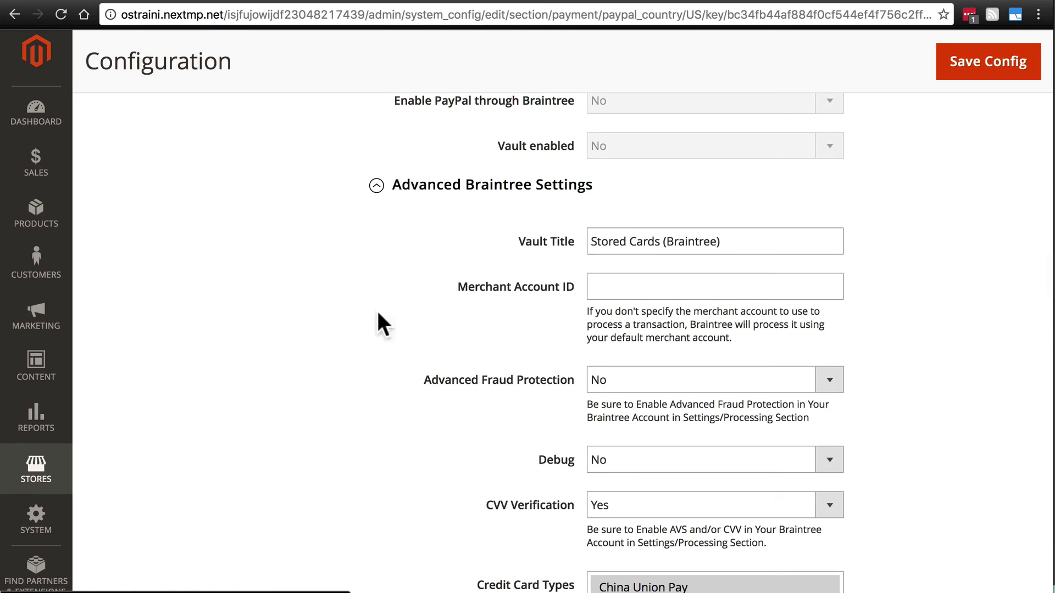
left_click(377, 188)
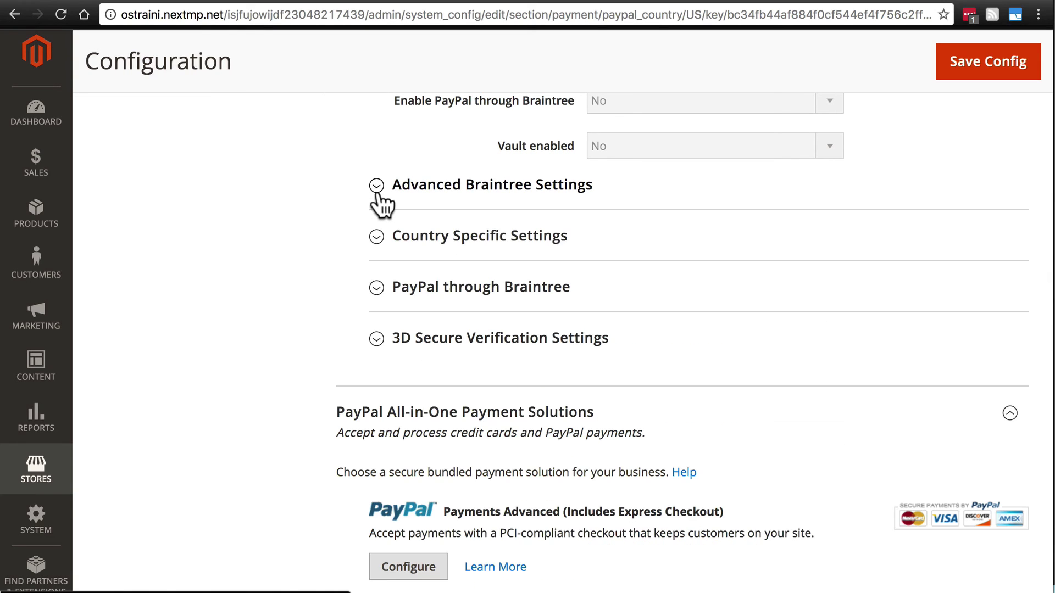
scroll(378, 192, "up", 5)
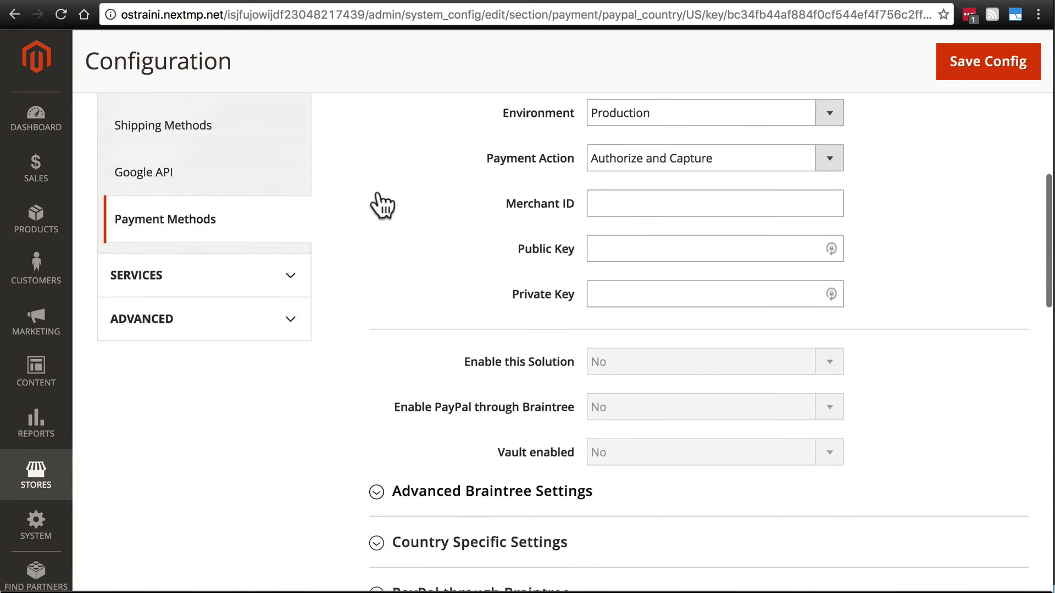
scroll(378, 193, "up", 3)
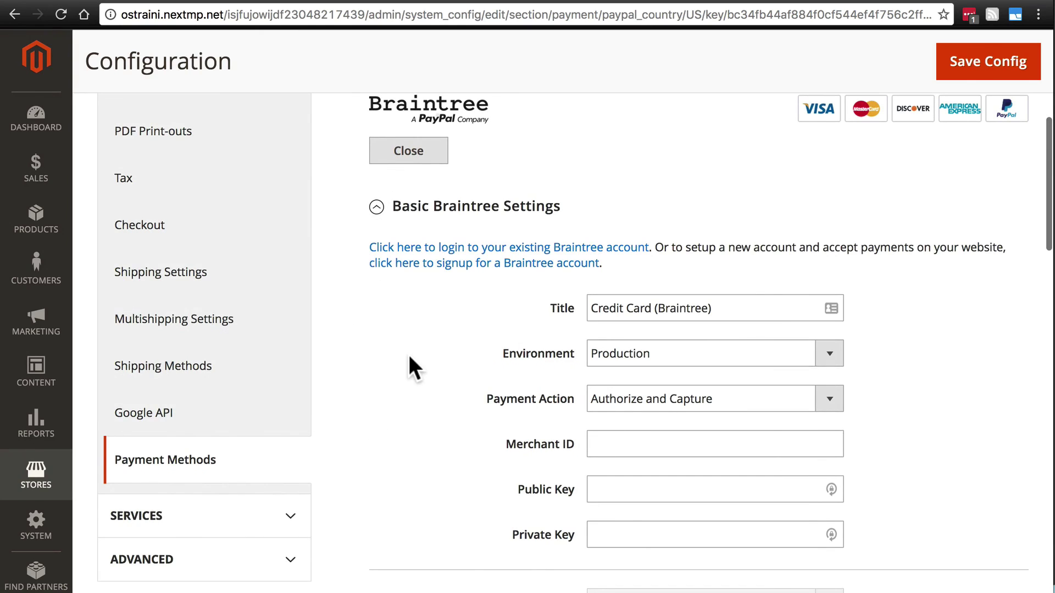
scroll(412, 363, "down", 6)
scroll(408, 355, "down", 2)
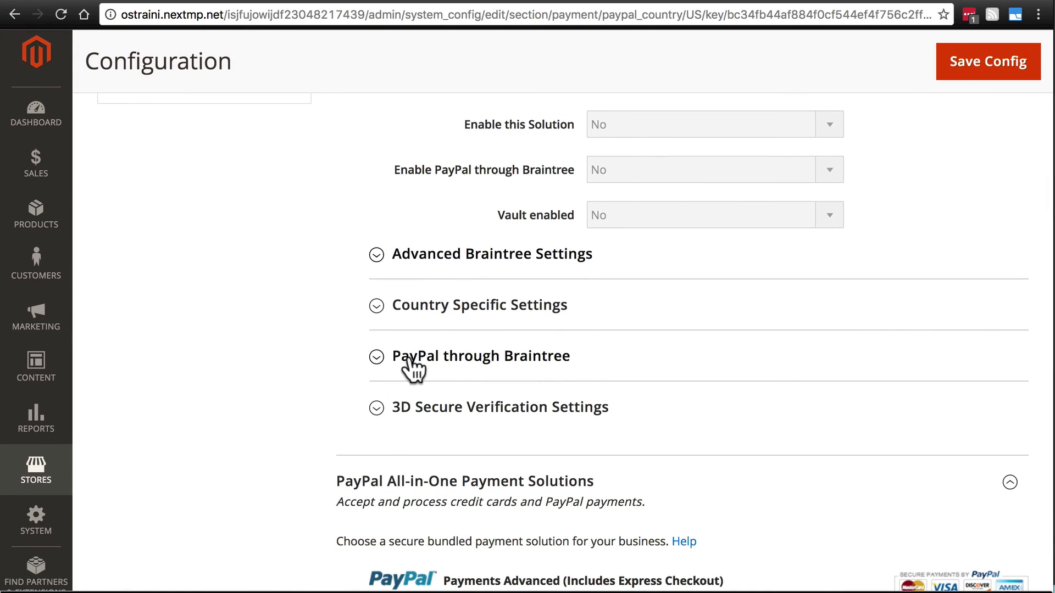
scroll(413, 368, "down", 12)
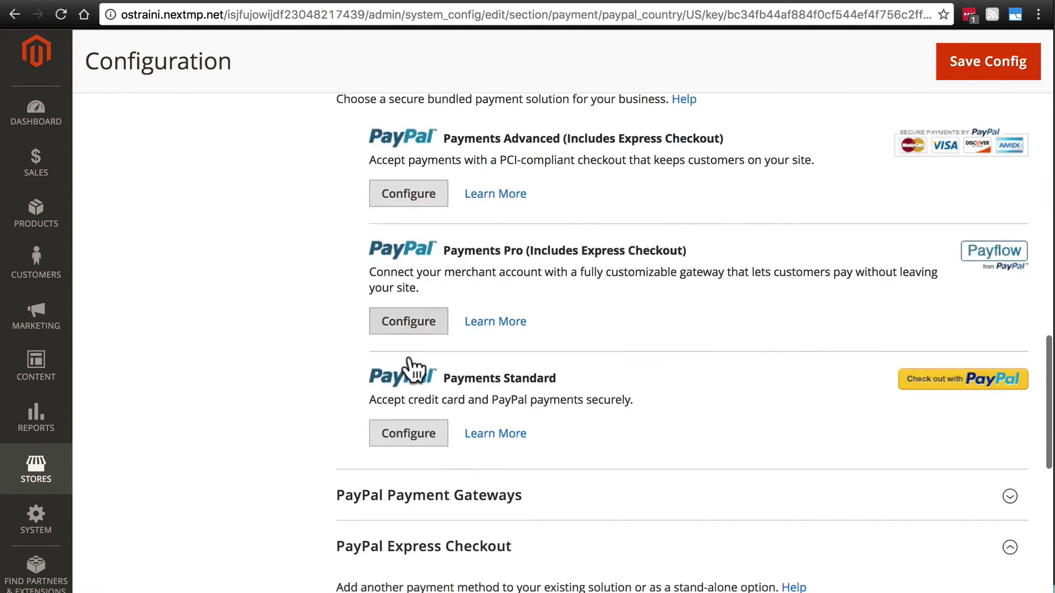
scroll(413, 368, "down", 5)
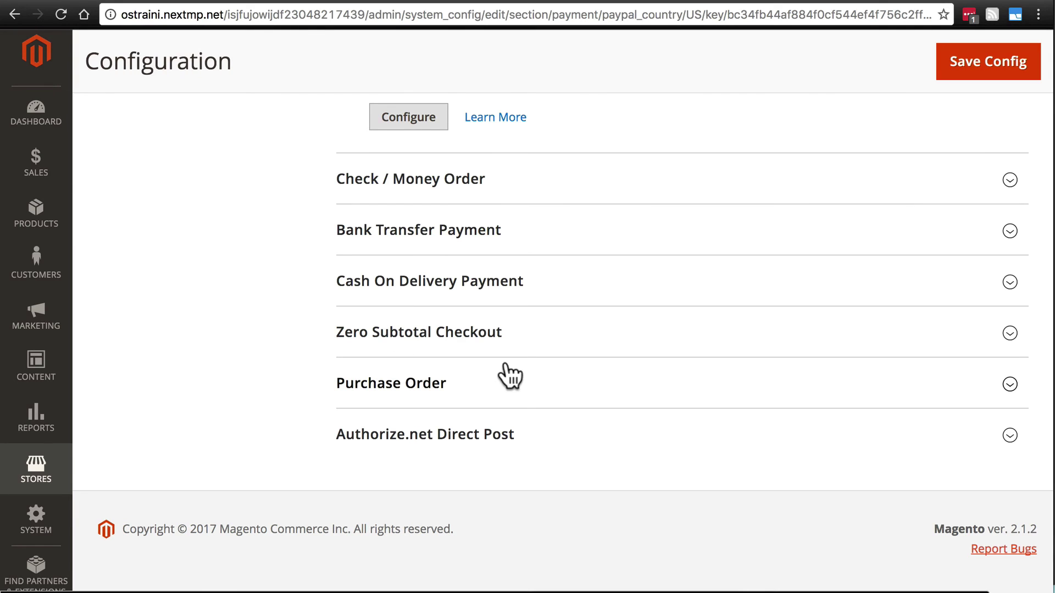
scroll(508, 375, "up", 10)
scroll(506, 363, "up", 1)
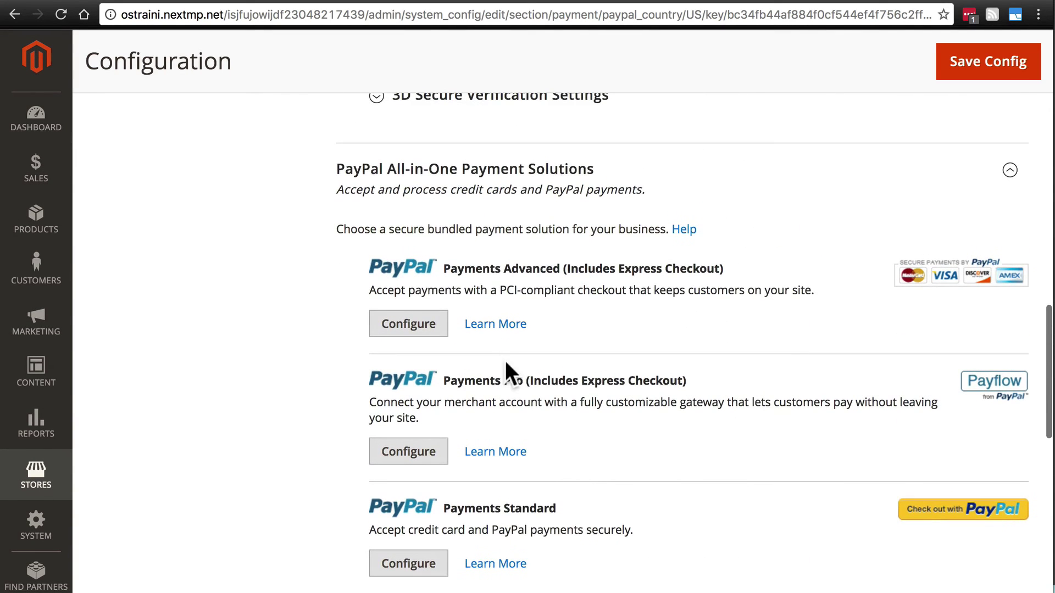
scroll(461, 311, "up", 15)
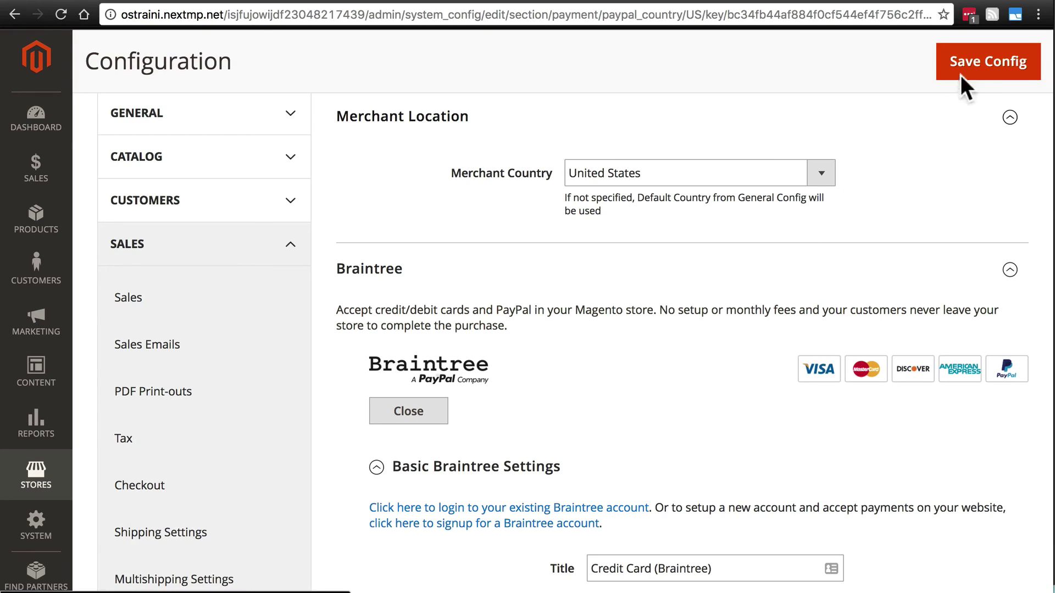
- Save the Payment Methods configuration with Save Config
left_click(985, 65)
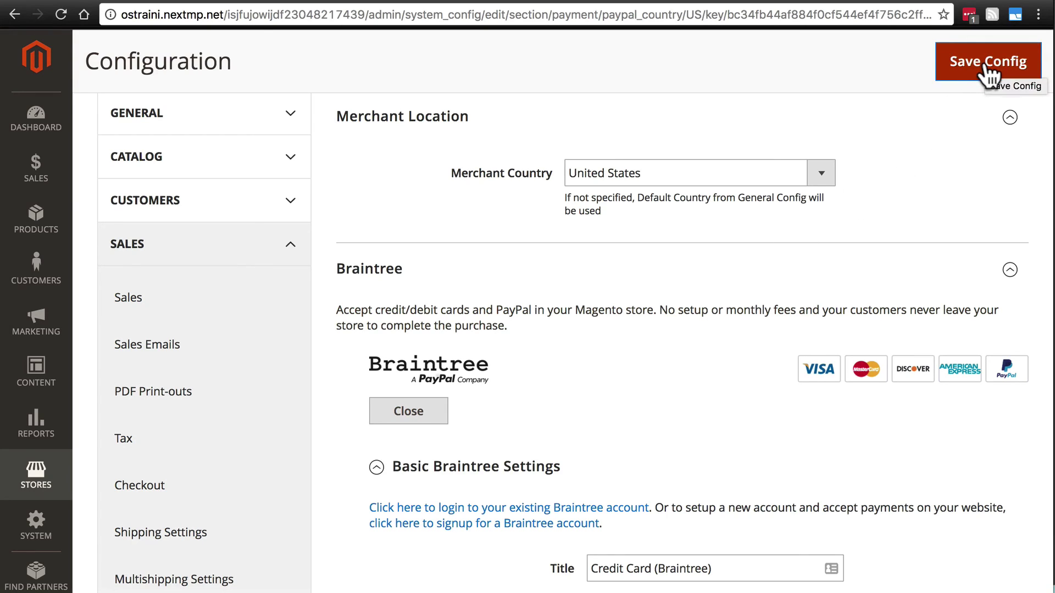